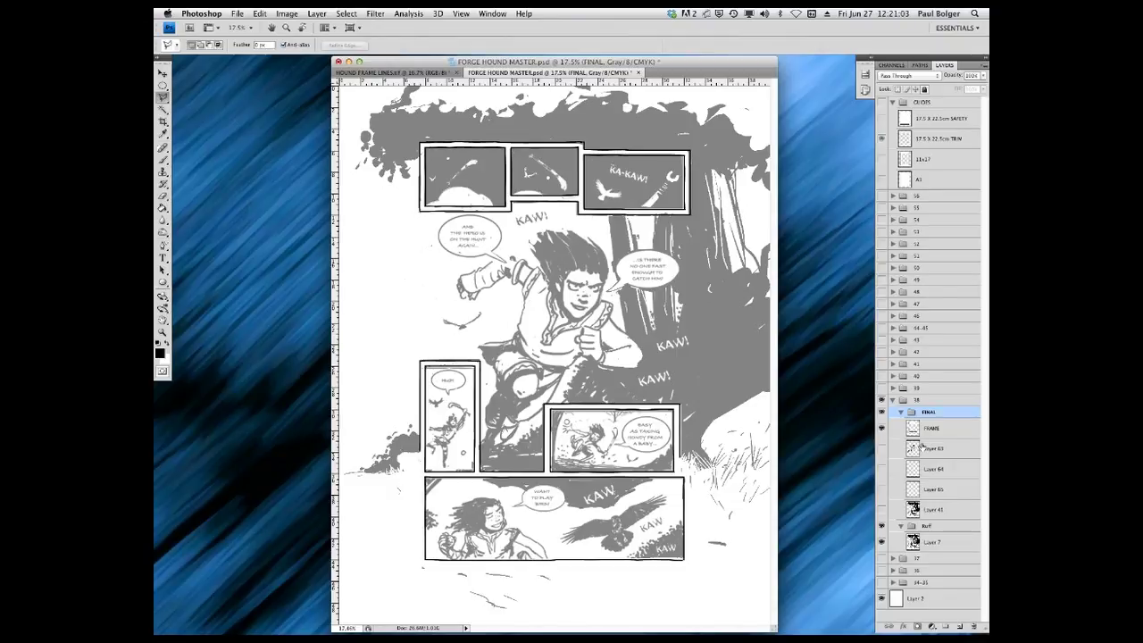
Show the four hidden artwork layers beneath the FRAME layer in the FINAL group.
left_click(882, 509)
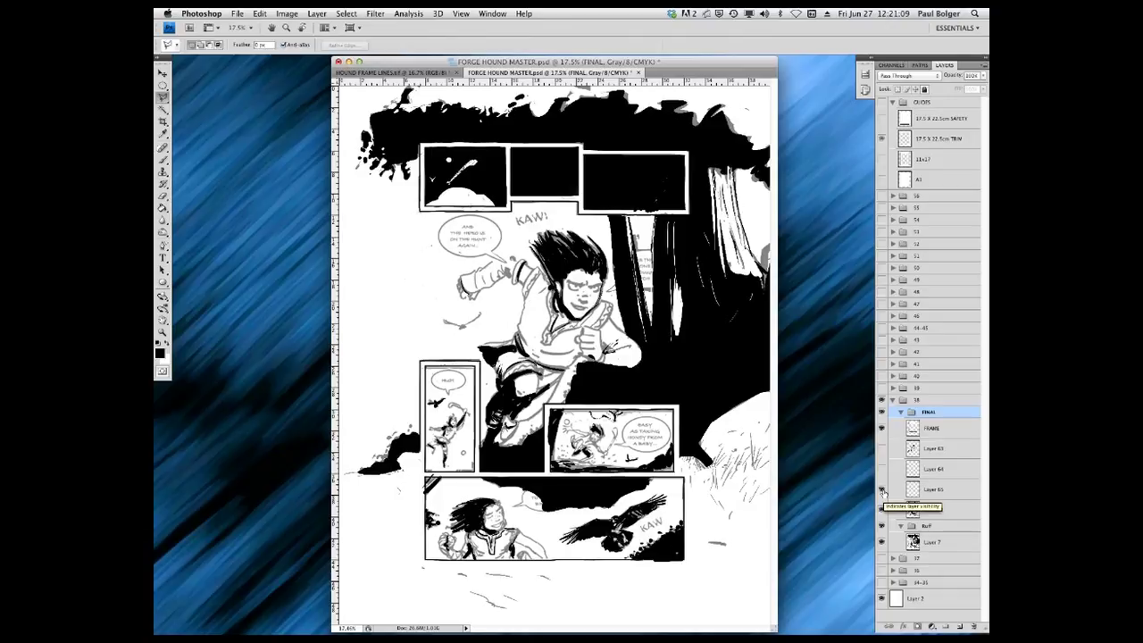
left_click(882, 471)
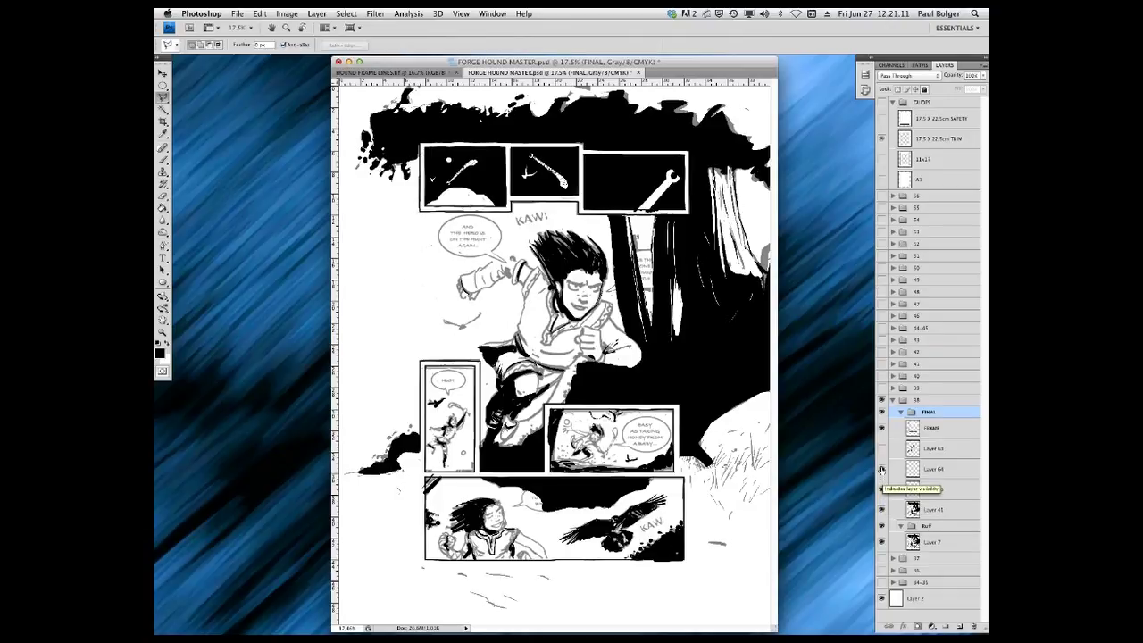
left_click(882, 450)
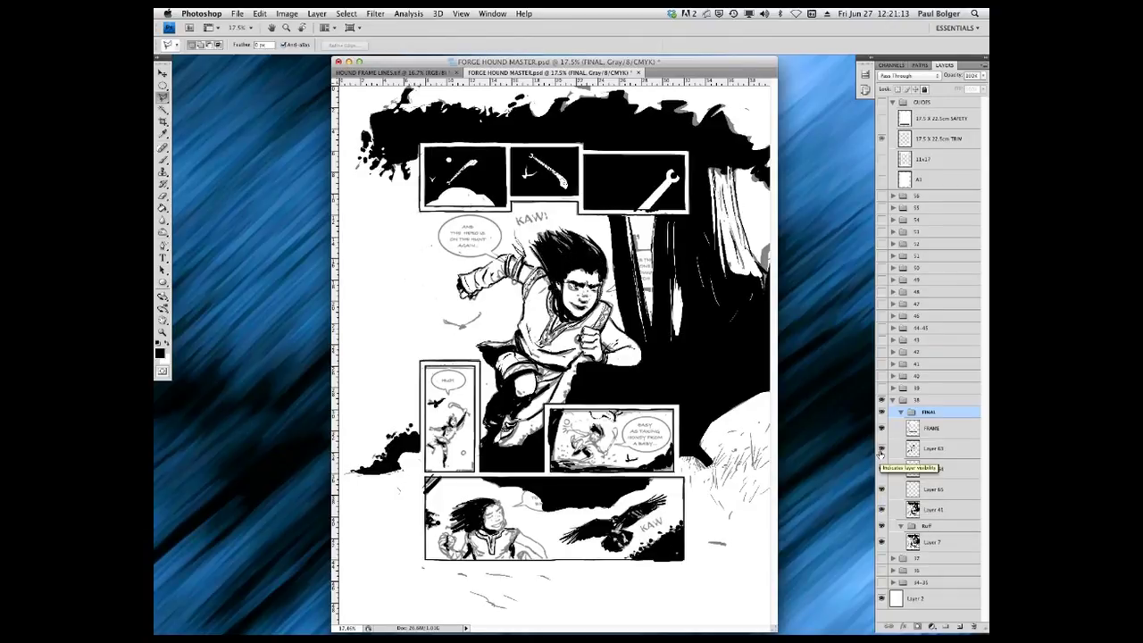
left_click(882, 450)
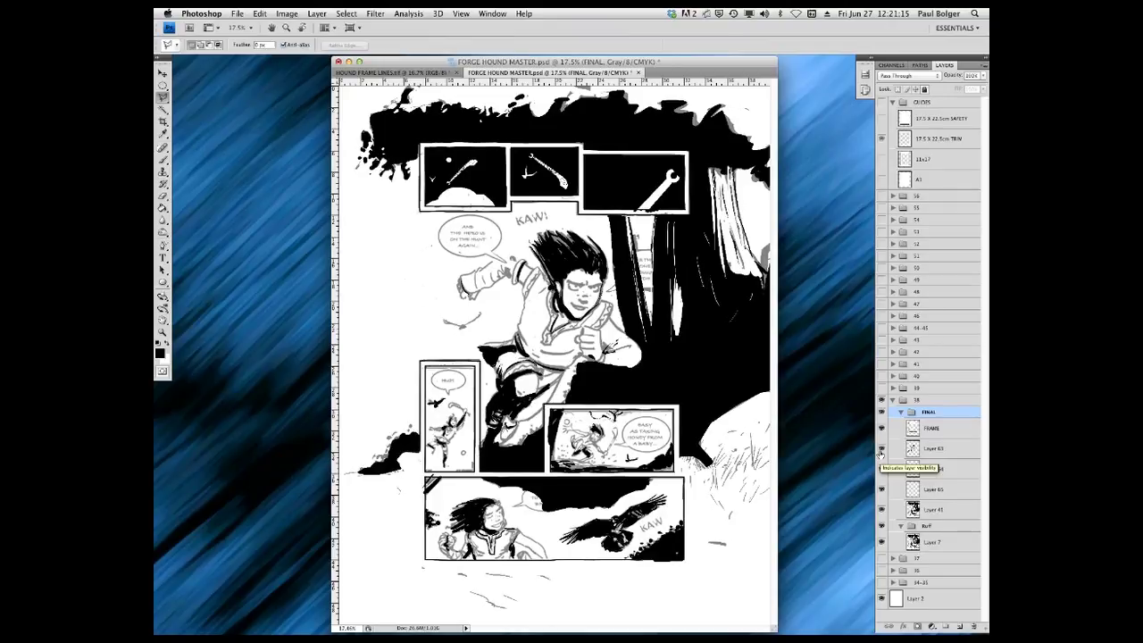
left_click(881, 450)
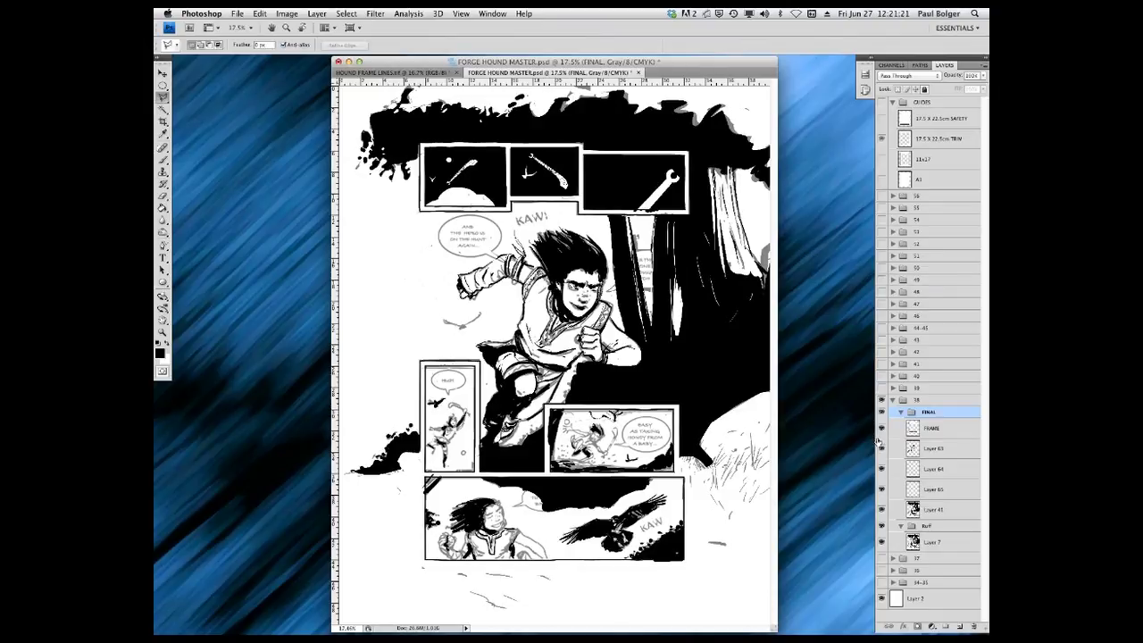
key("super+plus")
key("super+plus")
key("super+plus")
key("super+plus")
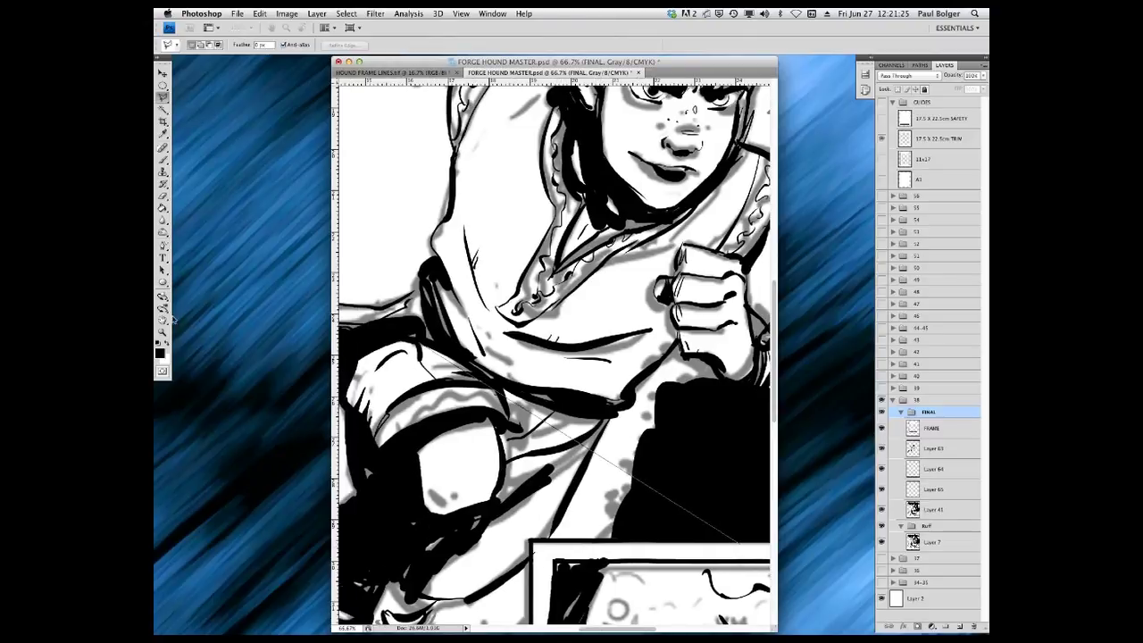
left_click(173, 319)
left_click(395, 461)
double_click(620, 264)
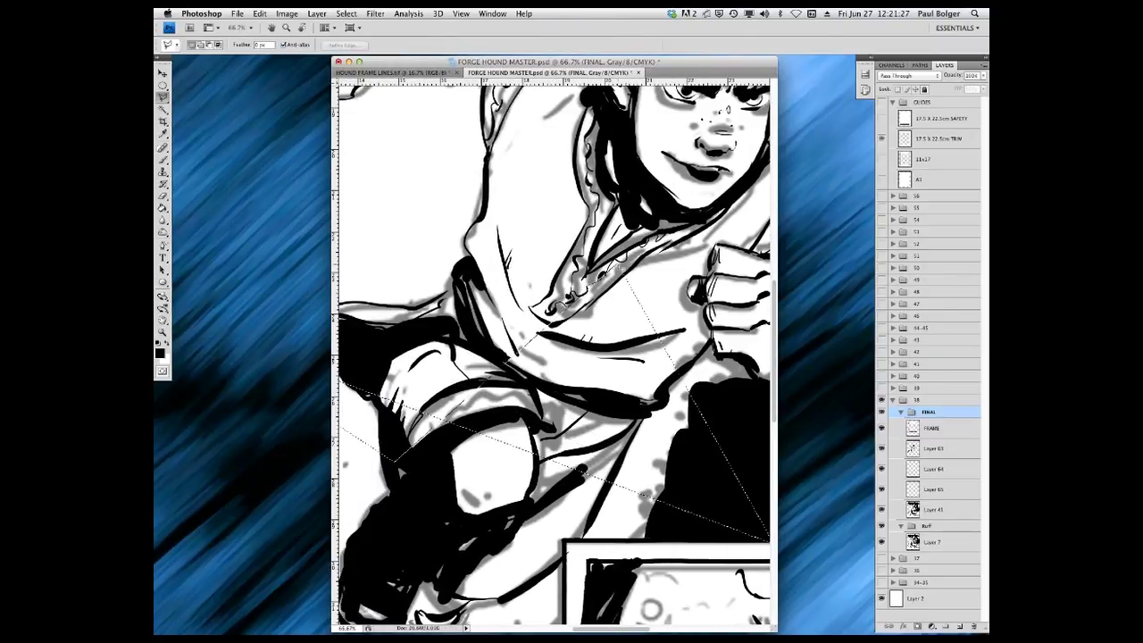
key("h")
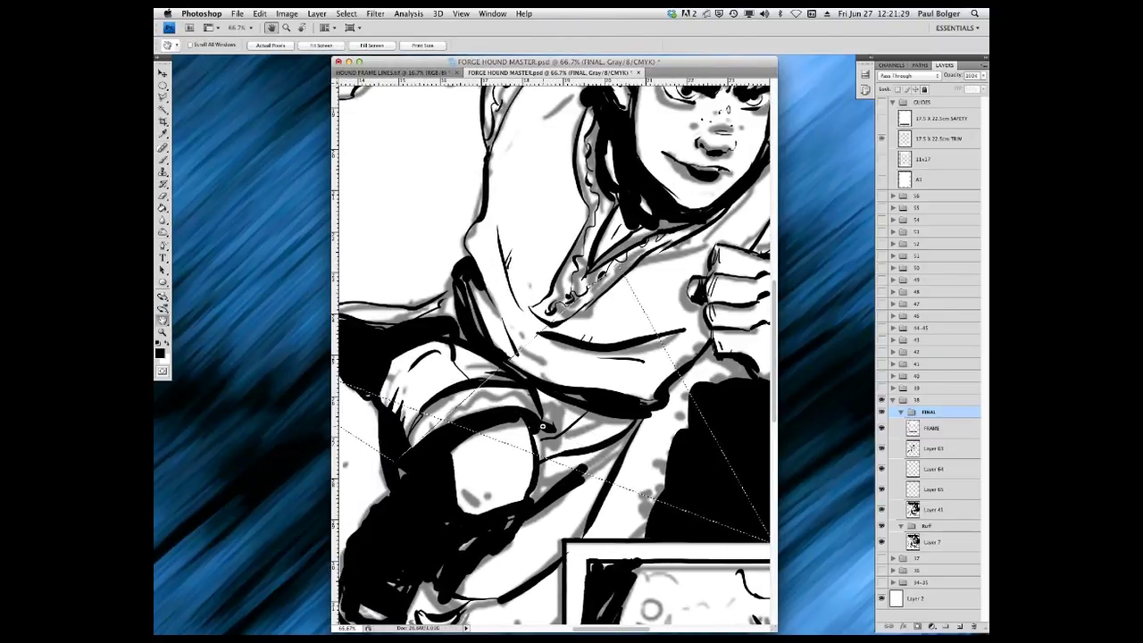
Toggle the artwork layers to find the one holding the wrench in the third panel, and select Layer 64.
scroll(542, 427, "up", 10)
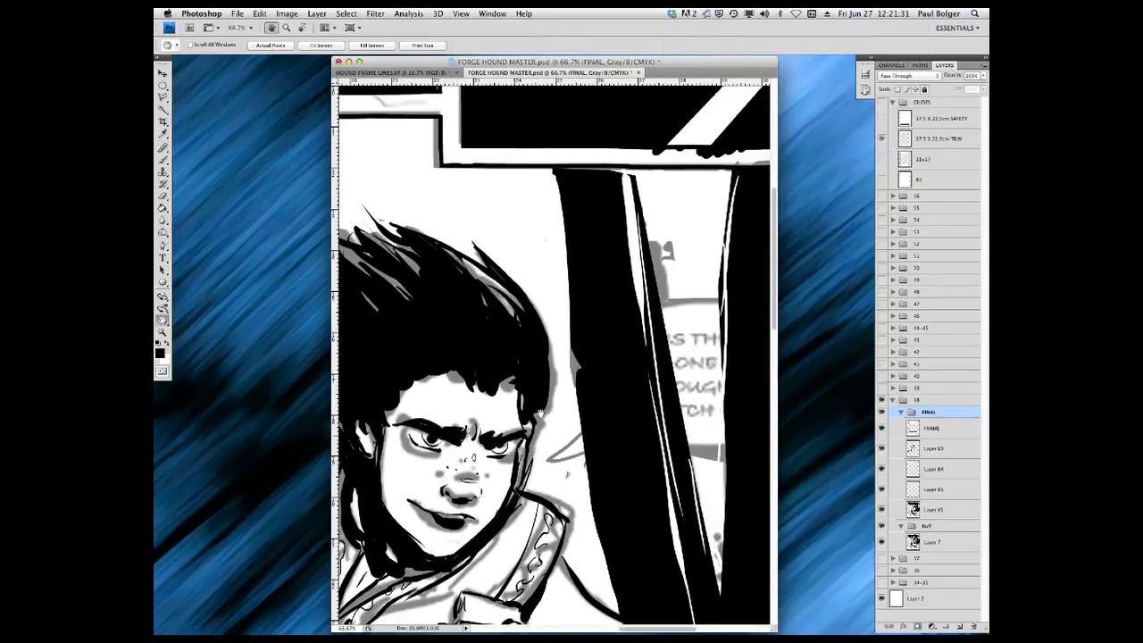
scroll(540, 412, "up", 8)
scroll(540, 413, "right", 6)
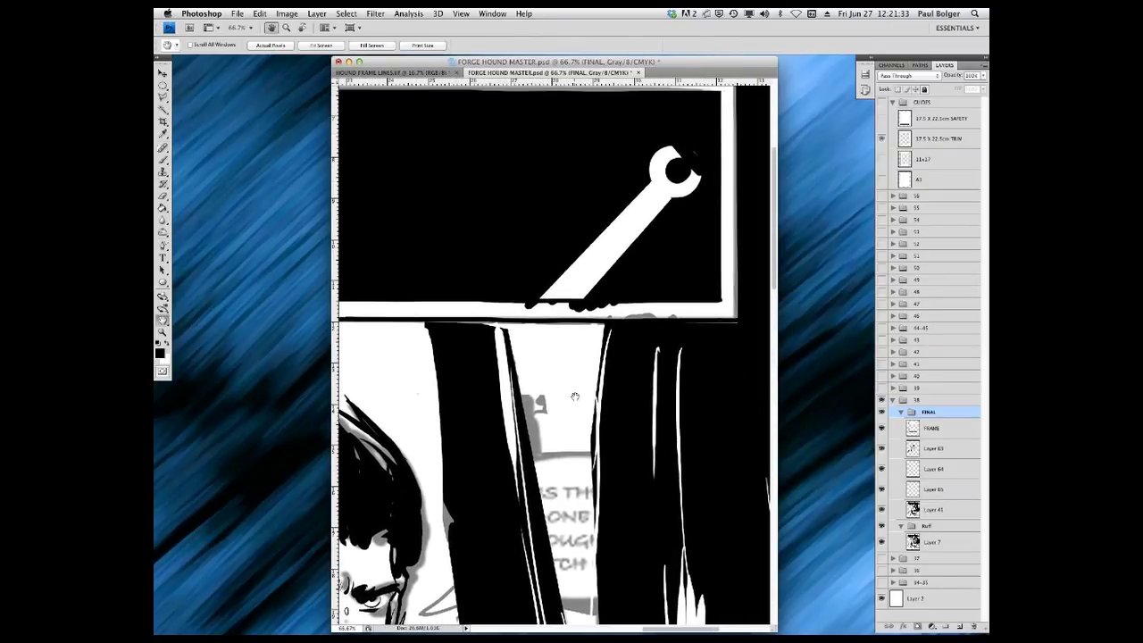
left_click(164, 98)
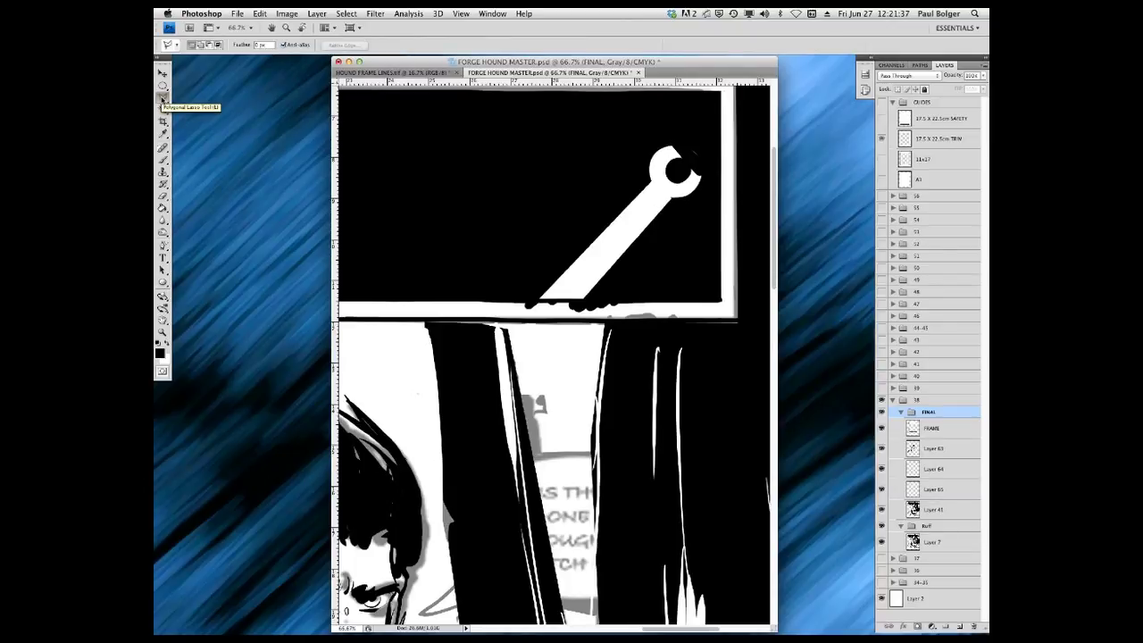
left_click(882, 449)
left_click(882, 449)
left_click(883, 509)
left_click(882, 509)
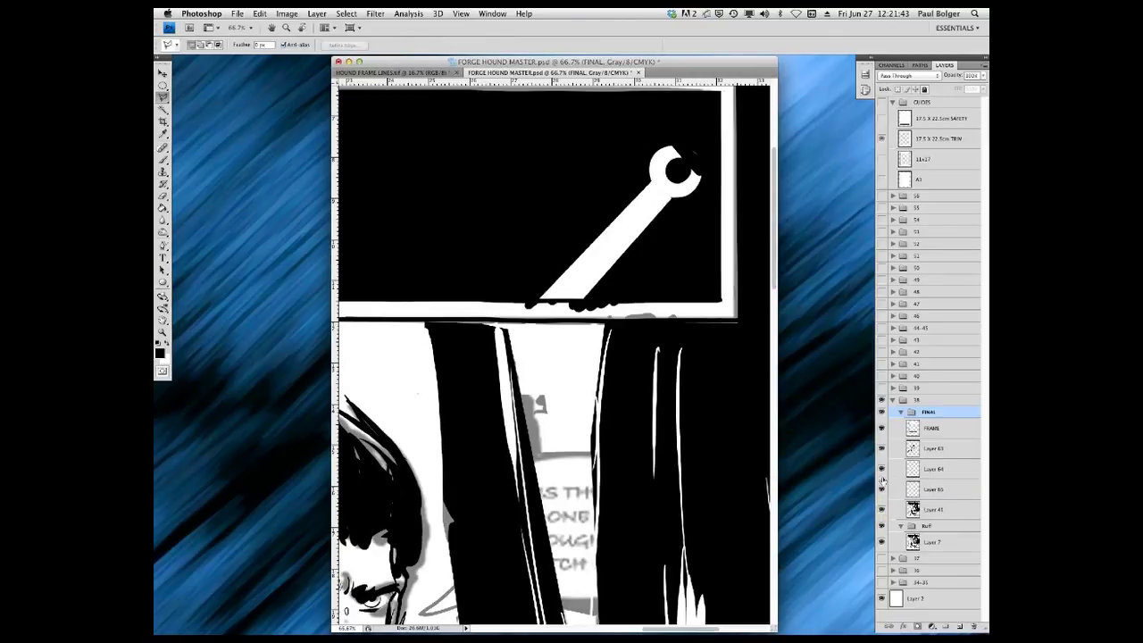
left_click(883, 469)
left_click(883, 469)
left_click(933, 468)
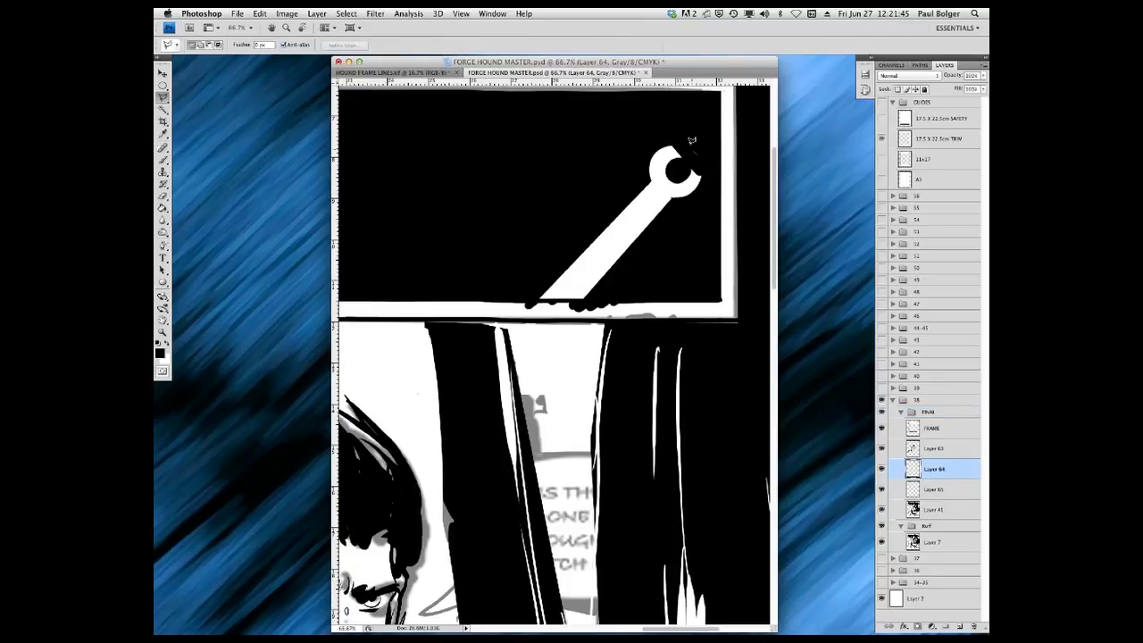
Select the intact upper-left half of the wrench's jaw with the Polygonal Lasso and copy it to a new layer.
left_click(650, 183)
left_click(636, 163)
left_click(639, 134)
left_click(665, 126)
left_click(686, 126)
left_click(696, 143)
left_click(650, 183)
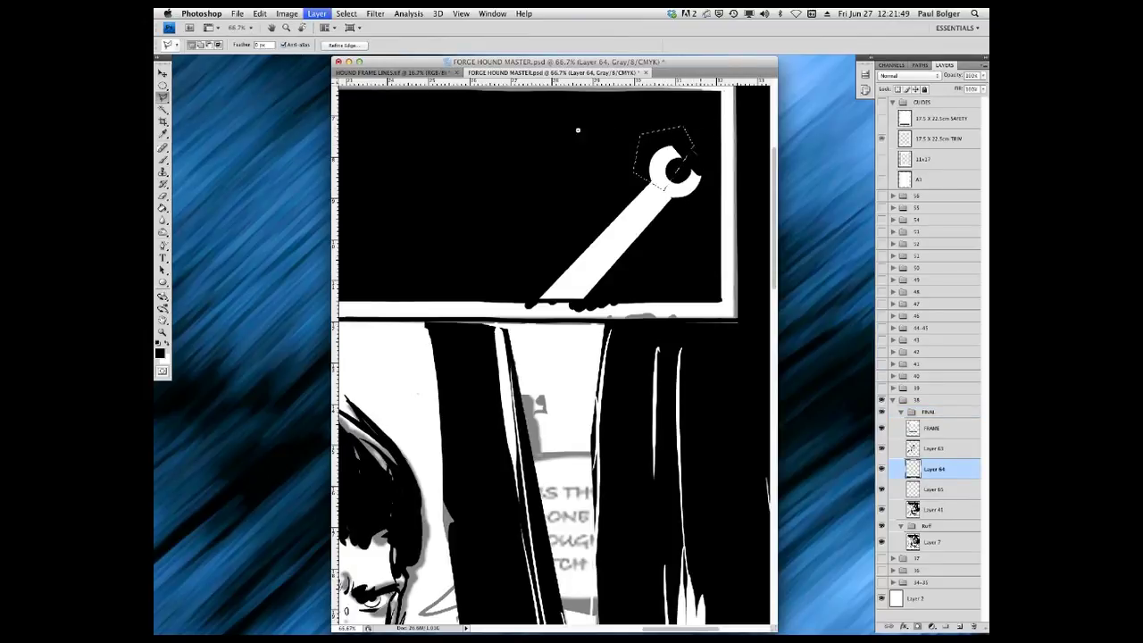
key("ctrl+j")
Flip the copied jaw half horizontally, then rotate and move it to complete the opposite side of the wrench head.
left_click(260, 14)
mouse_move(308, 217)
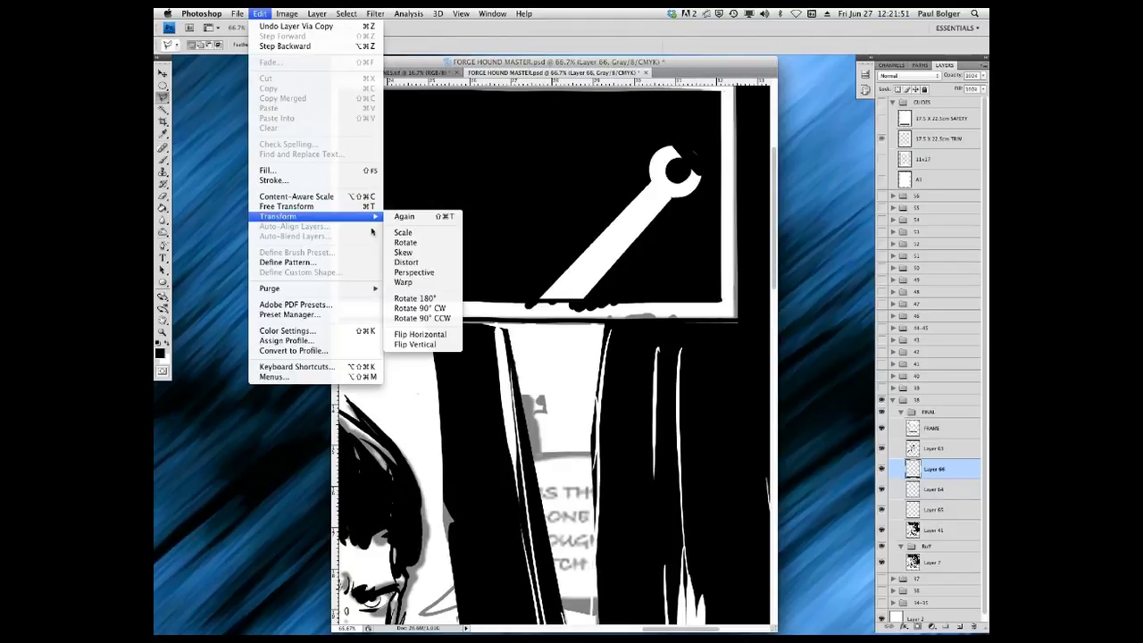
left_click(416, 334)
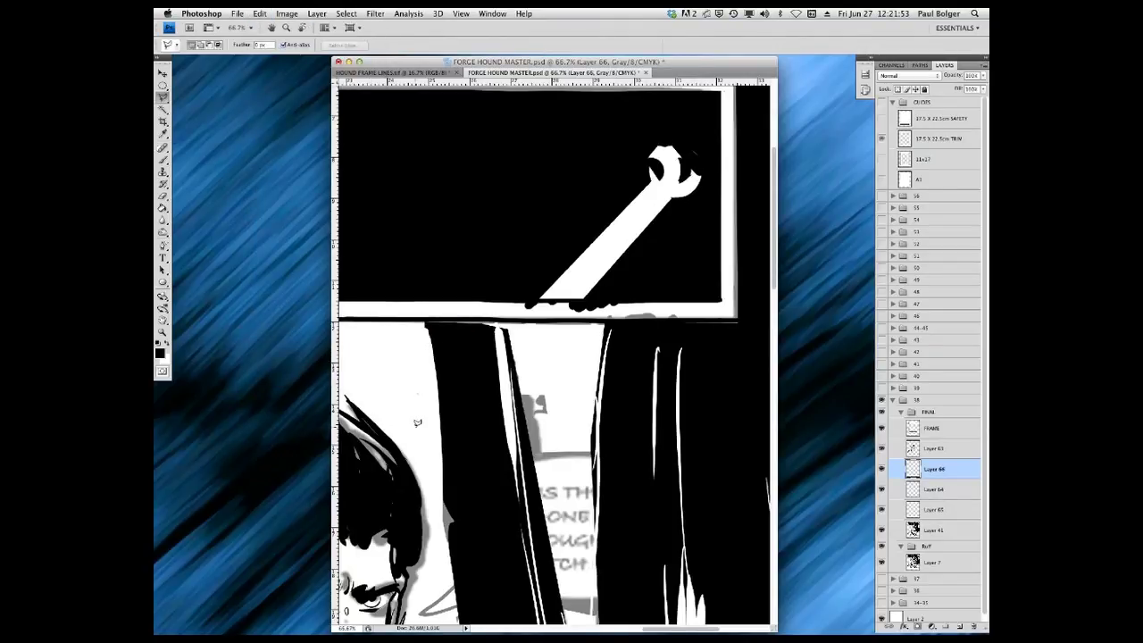
key("ctrl+t")
left_click_drag(701, 124, 702, 186)
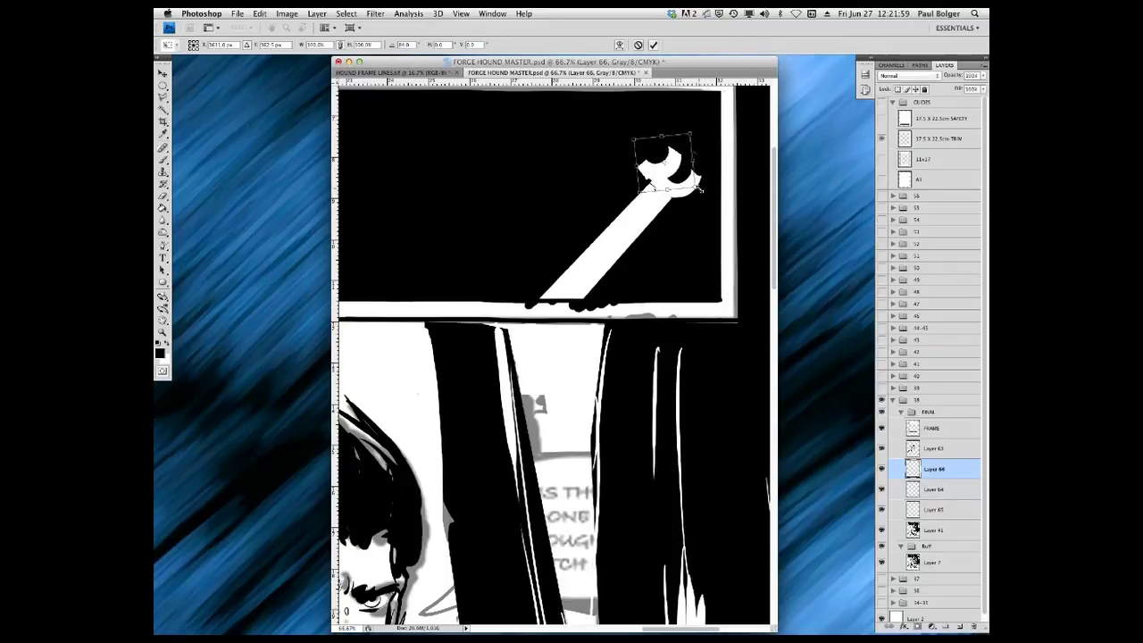
key("Return")
left_click(163, 74)
left_click_drag(668, 173, 686, 190)
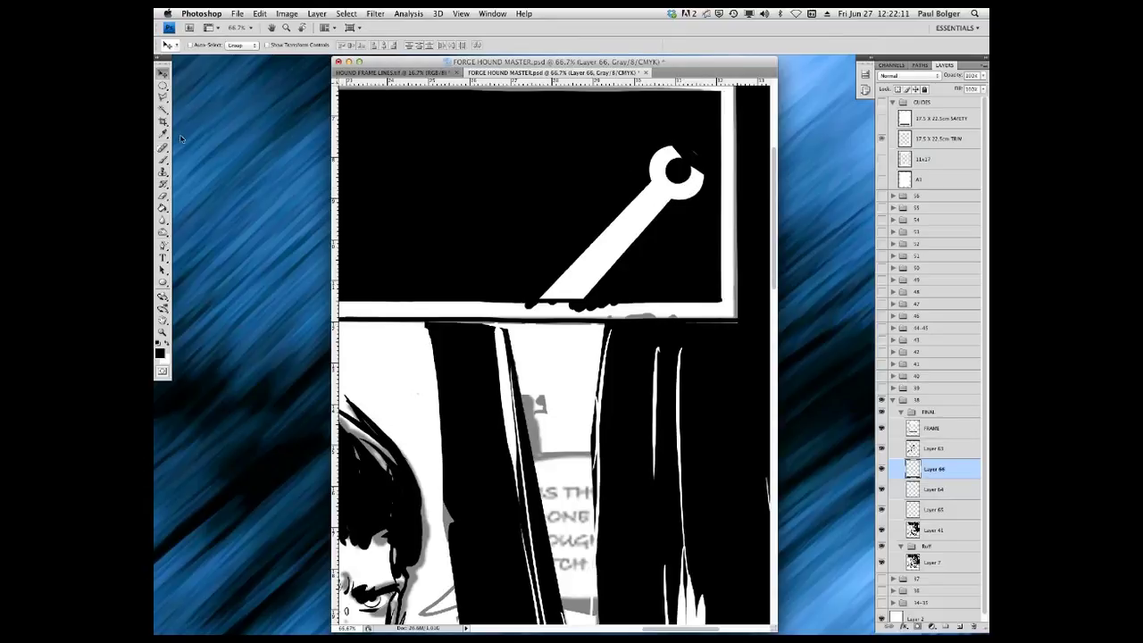
Paint black bands and thin contour lines across the wrench's handle with the Brush tool.
left_click(163, 159)
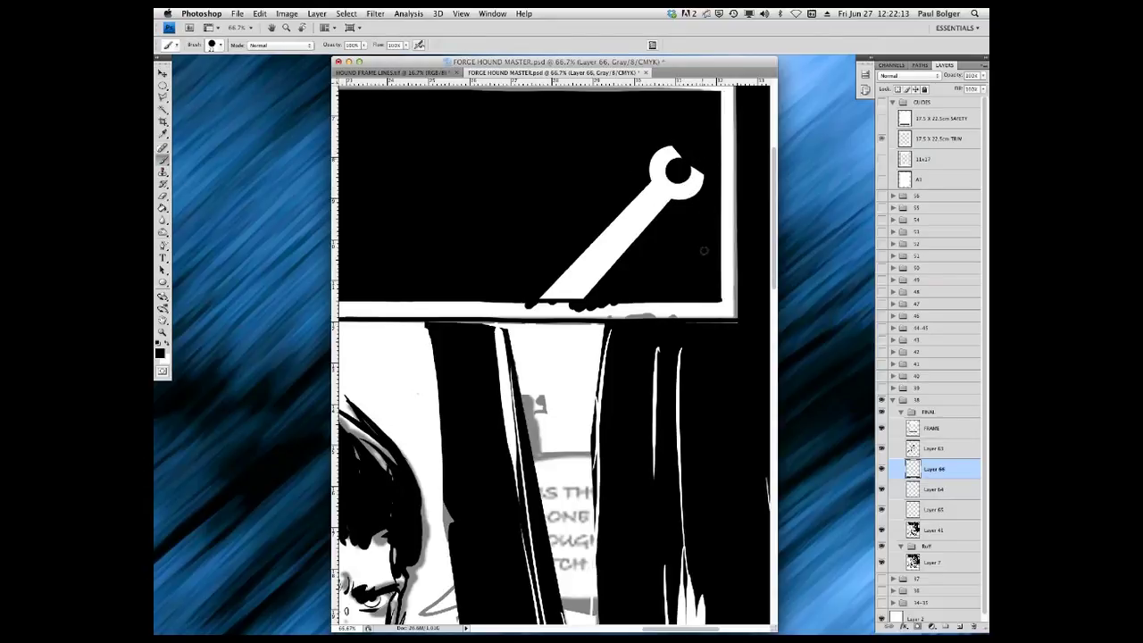
mouse_move(650, 186)
left_mouse_down()
mouse_move(671, 212)
mouse_move(552, 300)
left_mouse_up()
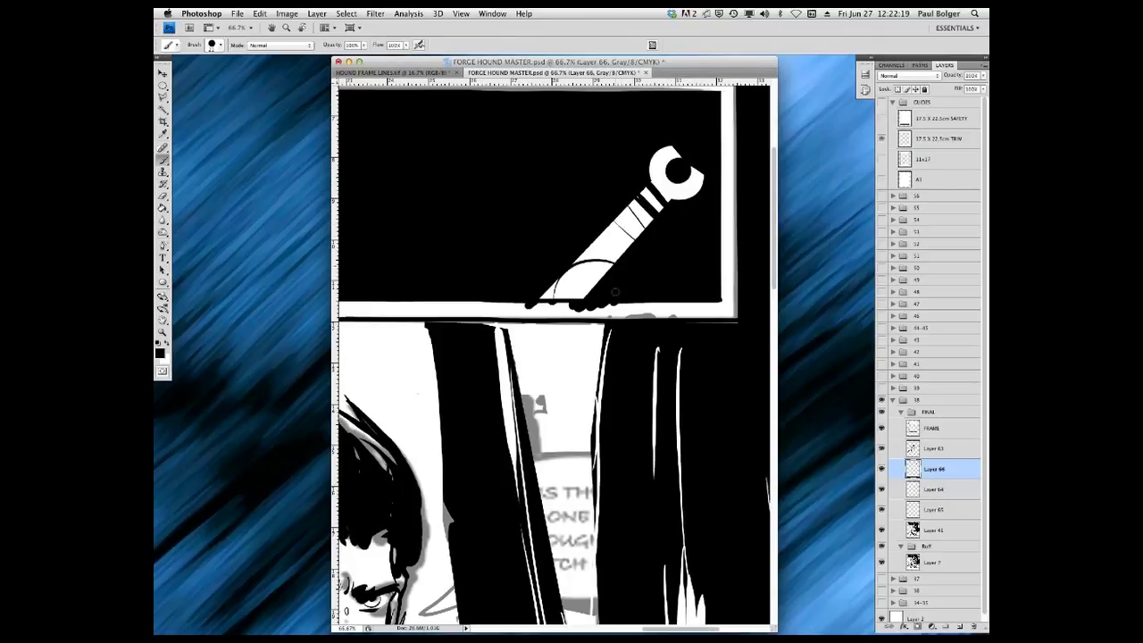
mouse_move(633, 200)
left_mouse_down()
mouse_move(654, 223)
mouse_move(665, 213)
left_mouse_up()
left_click_drag(627, 205, 642, 223)
Fill the ragged trunk tops below the third panel in black and ink thin vertical bark lines in the white gap between them.
left_click_drag(492, 326, 426, 325)
left_click_drag(610, 333, 606, 400)
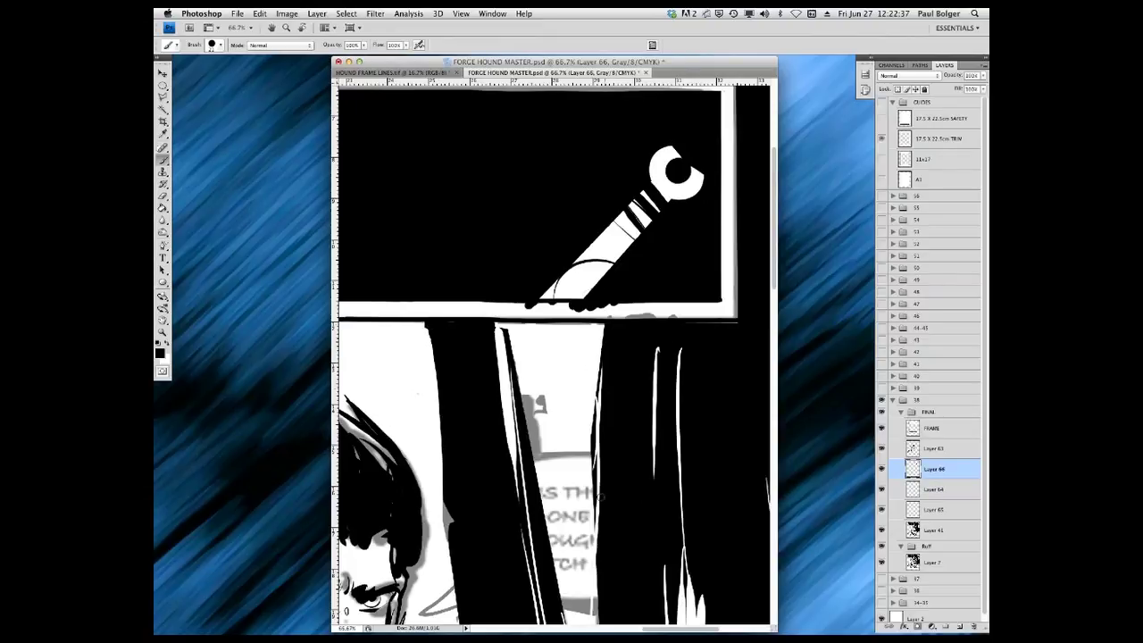
mouse_move(657, 442)
left_mouse_down()
mouse_move(657, 348)
mouse_move(599, 487)
left_mouse_up()
left_click_drag(598, 397, 598, 501)
left_click_drag(574, 334, 574, 416)
left_click_drag(538, 370, 571, 587)
mouse_move(522, 509)
left_mouse_down()
mouse_move(497, 341)
mouse_move(502, 400)
left_mouse_up()
left_click_drag(520, 523, 531, 587)
left_click_drag(449, 494, 459, 563)
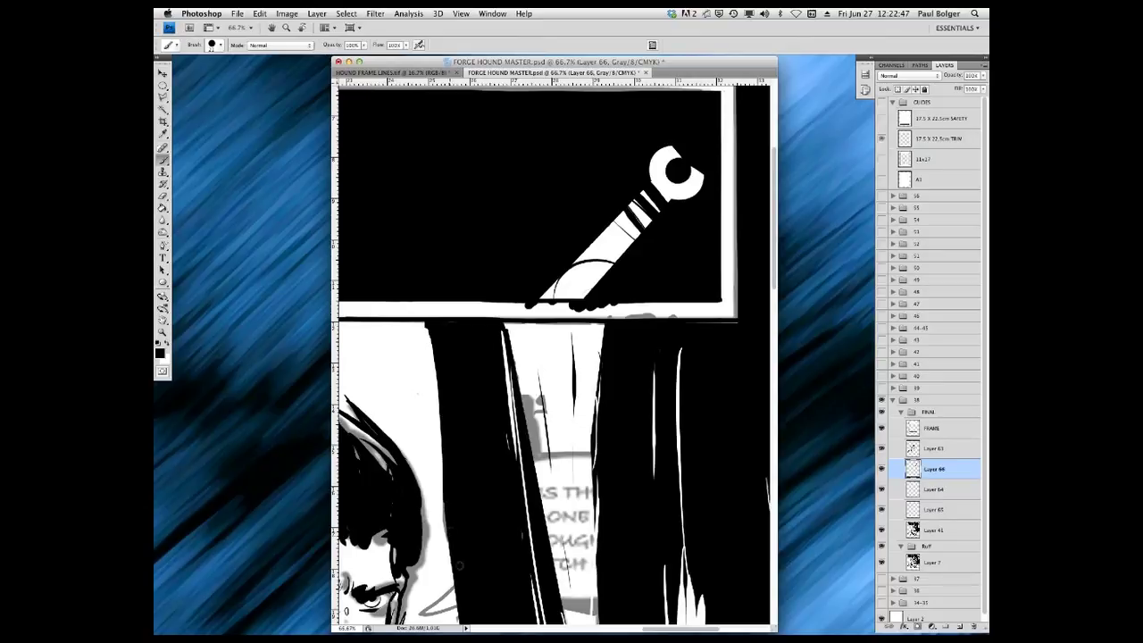
Even out the black edges of the trunk nearest the boy up to the panel border and touch up the neighbouring bark lines.
mouse_move(514, 460)
left_mouse_down()
mouse_move(506, 328)
mouse_move(507, 368)
left_mouse_up()
left_click_drag(431, 341, 453, 483)
left_click_drag(426, 324, 457, 561)
left_click_drag(514, 446, 507, 383)
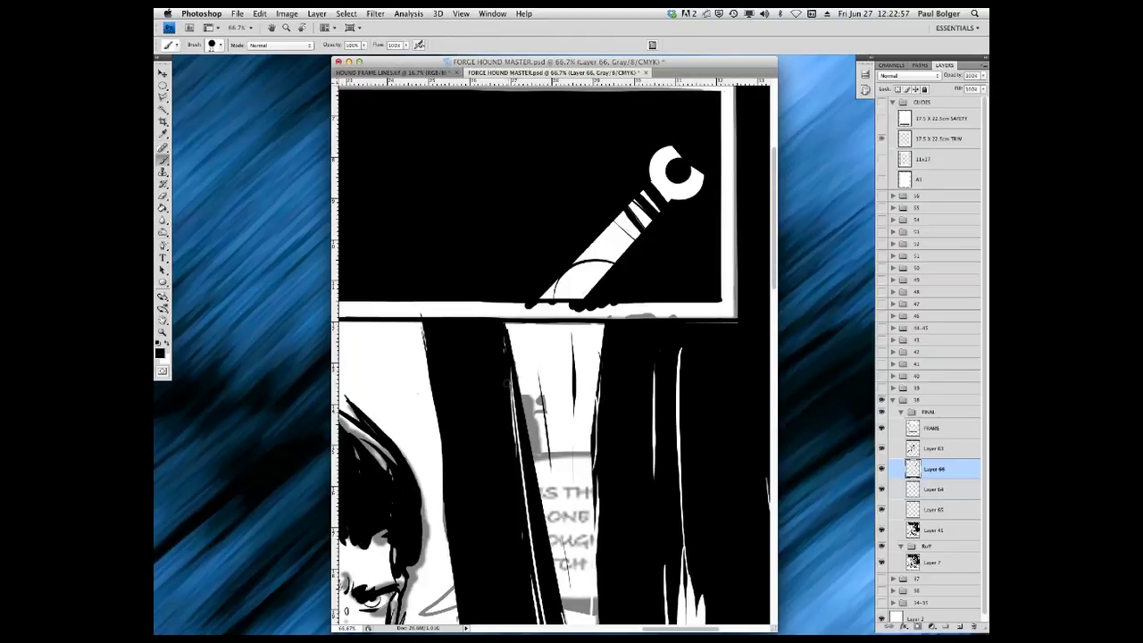
mouse_move(526, 559)
left_mouse_down()
mouse_move(538, 631)
mouse_move(581, 527)
mouse_move(553, 343)
left_mouse_up()
left_click_drag(681, 354, 669, 440)
left_click_drag(601, 345, 596, 398)
Break up the white highlights on the lower part of the dark trunk and beside the gap with black bark strokes.
left_click_drag(773, 282, 774, 336)
left_click_drag(686, 357, 681, 590)
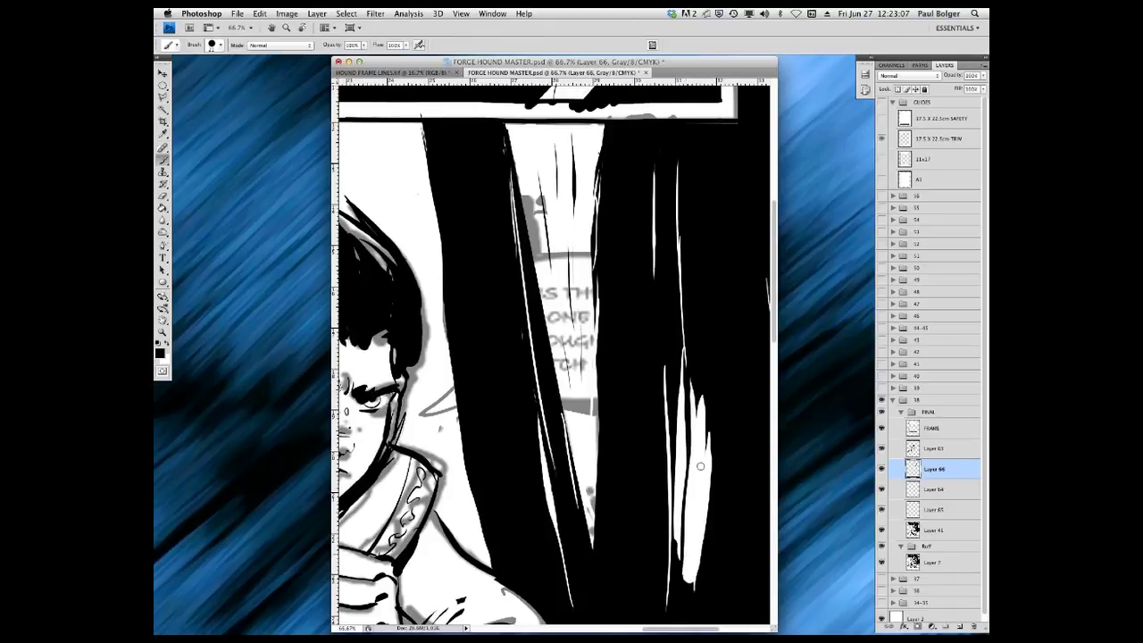
left_click_drag(698, 547, 704, 397)
left_click_drag(703, 456, 690, 591)
left_click_drag(666, 369, 666, 612)
left_click_drag(673, 500, 669, 571)
mouse_move(672, 436)
left_mouse_down()
mouse_move(692, 585)
mouse_move(710, 432)
left_mouse_up()
mouse_move(590, 437)
left_mouse_down()
mouse_move(605, 526)
mouse_move(592, 361)
left_mouse_up()
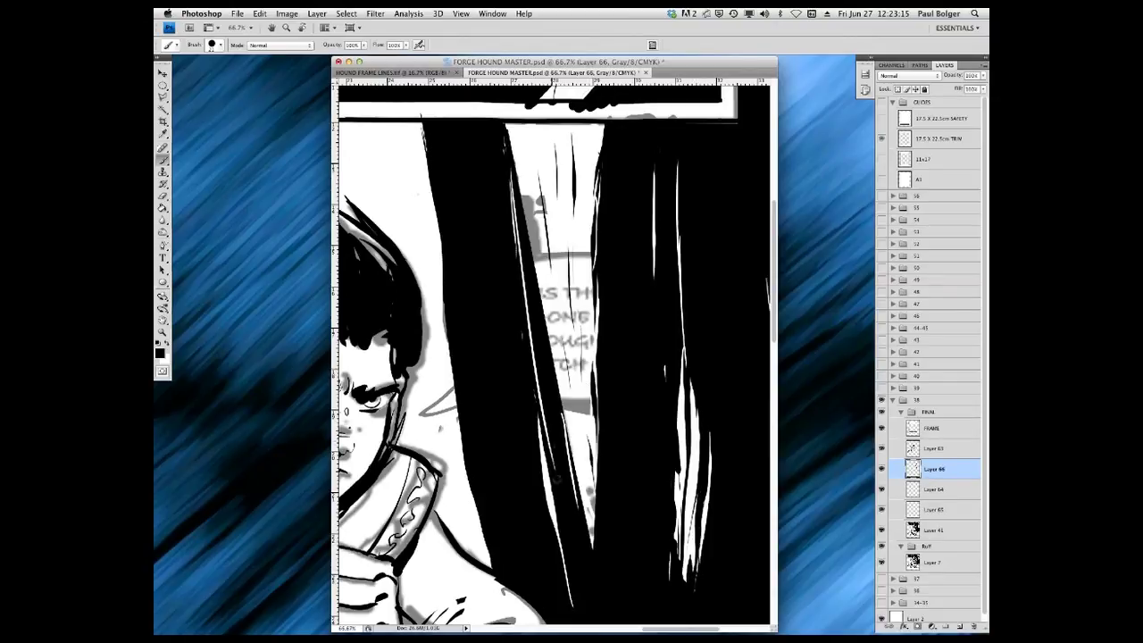
left_click_drag(537, 412, 570, 598)
Paint thin white bark highlights over the black trunks on both sides of the gap.
left_click(168, 343)
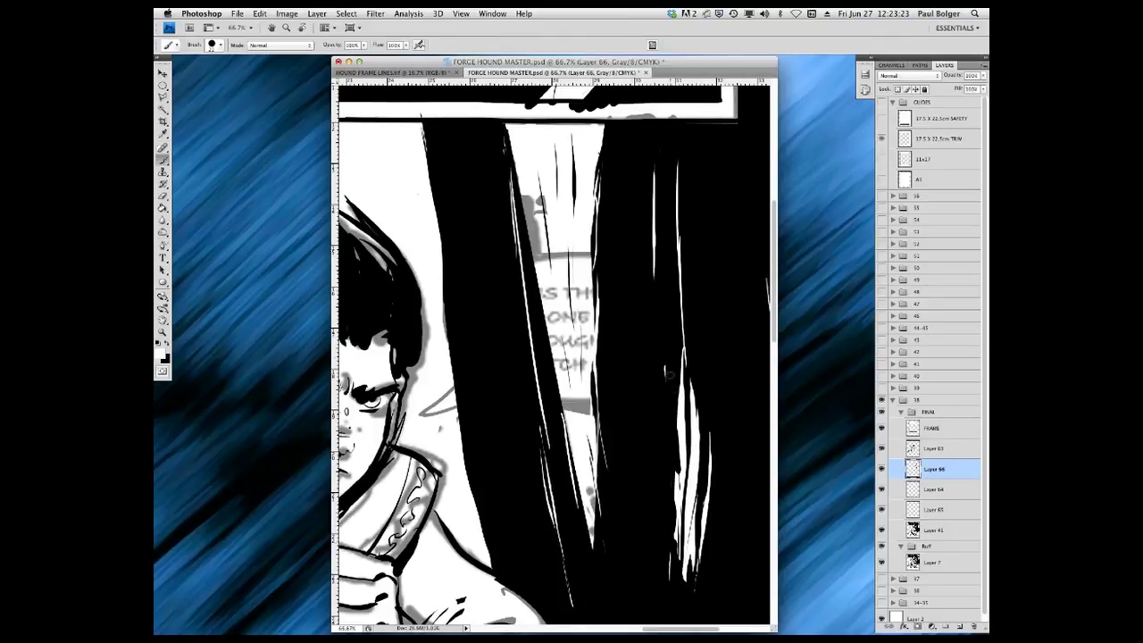
left_click_drag(635, 295, 632, 406)
left_click_drag(536, 231, 585, 594)
left_click_drag(520, 481, 509, 531)
left_click_drag(691, 606, 690, 623)
left_click_drag(710, 424, 696, 286)
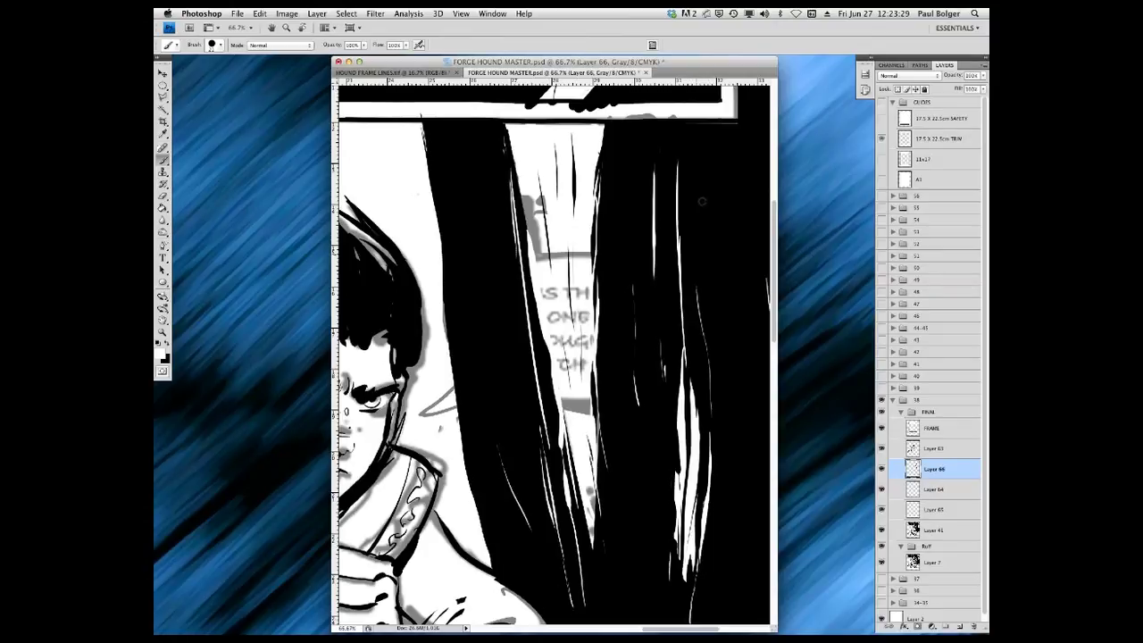
left_click_drag(718, 150, 716, 198)
left_click_drag(681, 159, 677, 125)
left_click_drag(505, 165, 501, 125)
Clean up the left edge of the trunk gap in black and add fine black bark lines inside it.
key("x")
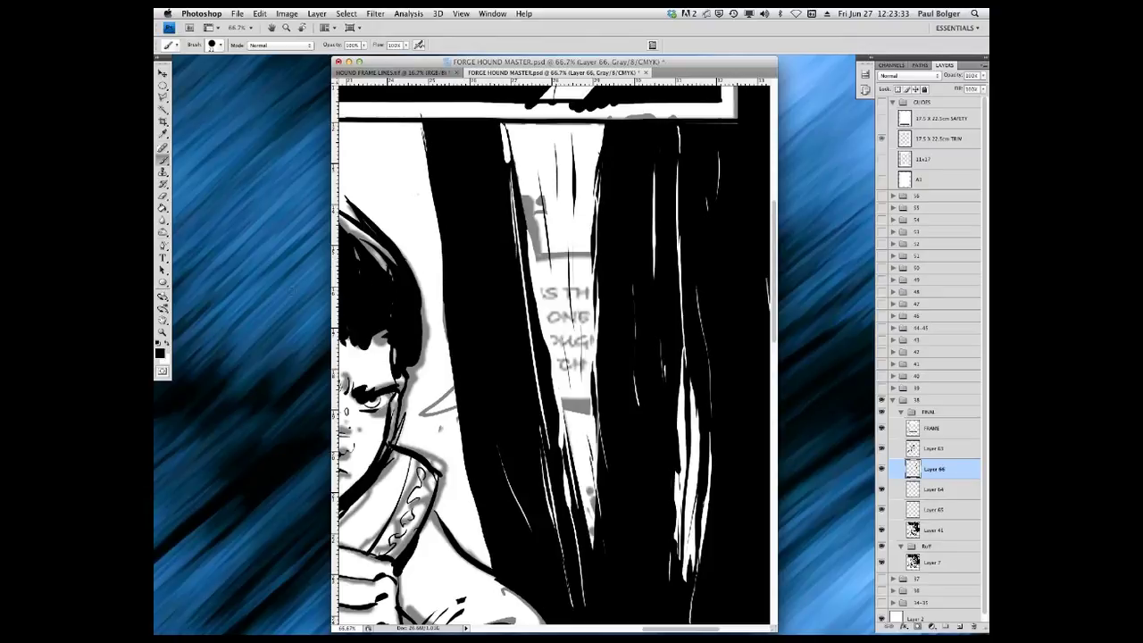
left_click_drag(505, 125, 519, 311)
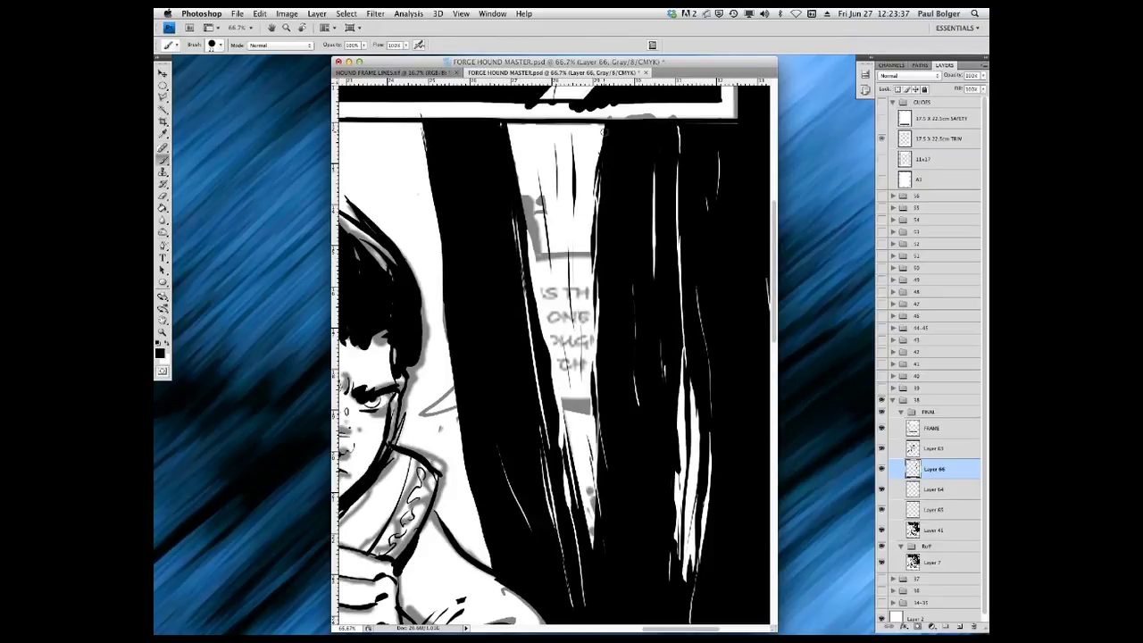
left_click_drag(596, 186, 580, 375)
left_click_drag(551, 275, 556, 340)
left_click_drag(581, 482, 587, 525)
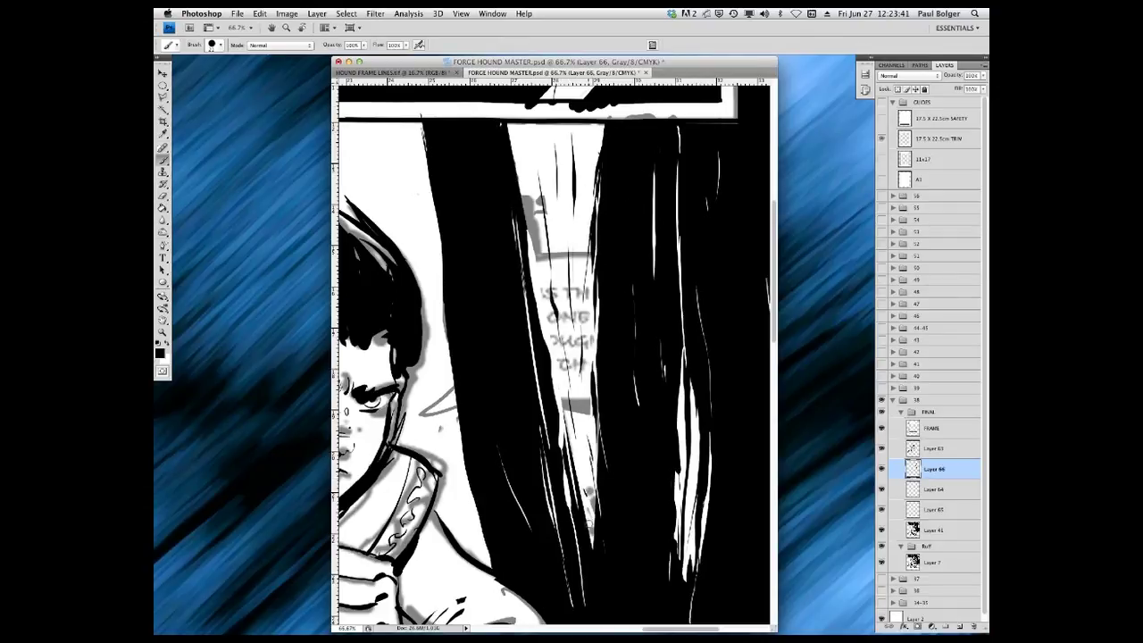
Paint white bark strokes at the base of the trunk gap and white touch-ups between the boy's cheek and collar.
left_click(168, 345)
left_click_drag(587, 461, 604, 593)
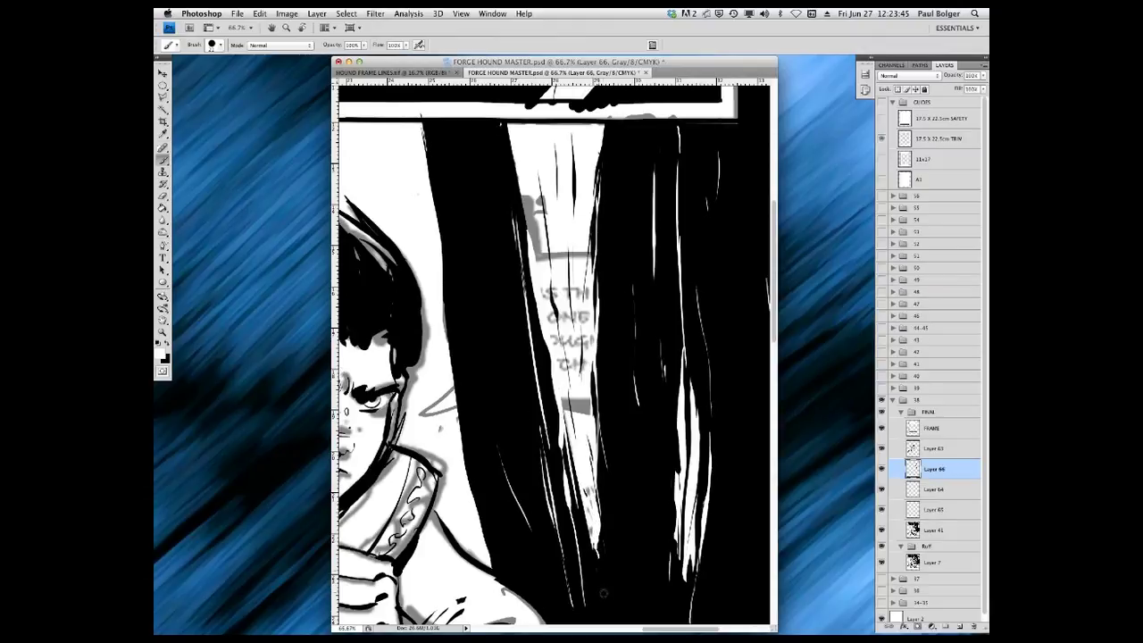
left_click_drag(596, 461, 604, 505)
left_click_drag(561, 440, 562, 467)
mouse_move(404, 375)
left_mouse_down()
mouse_move(393, 442)
mouse_move(406, 423)
mouse_move(383, 473)
mouse_move(444, 482)
left_mouse_up()
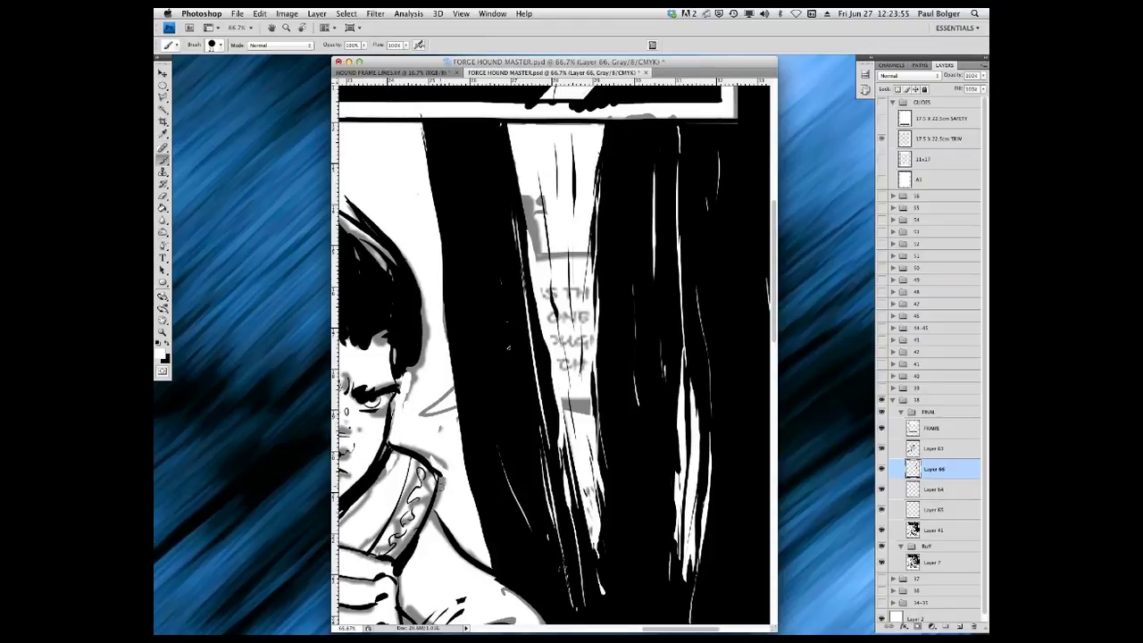
Erase the excess black along the edge of the boy's hair facing the trunks, working on Layer 41.
key("super+minus")
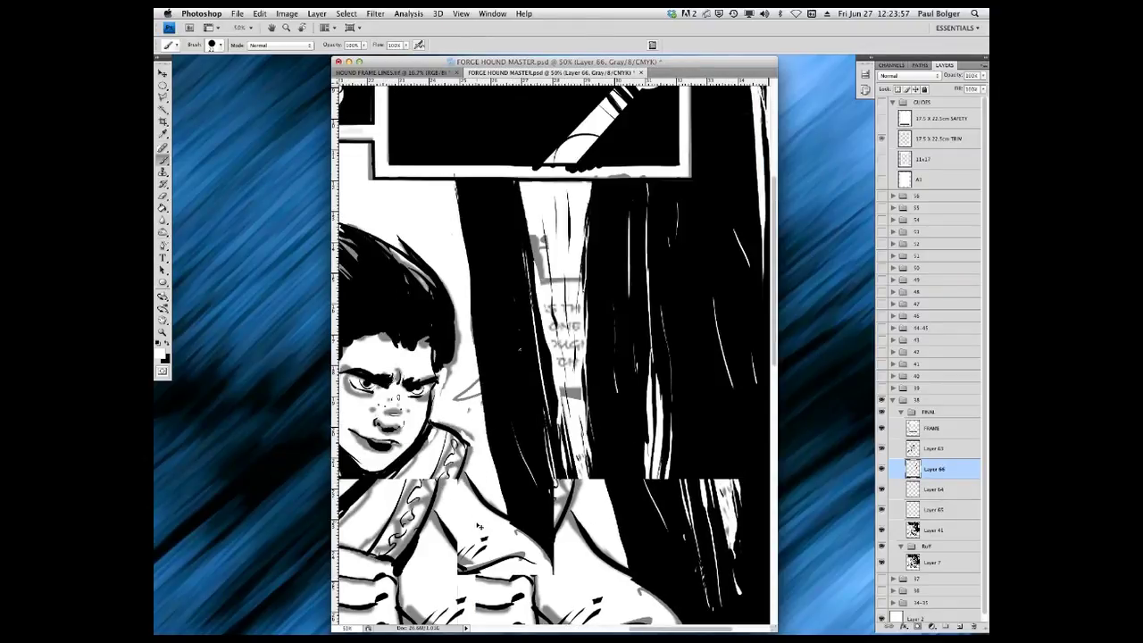
key("super+minus")
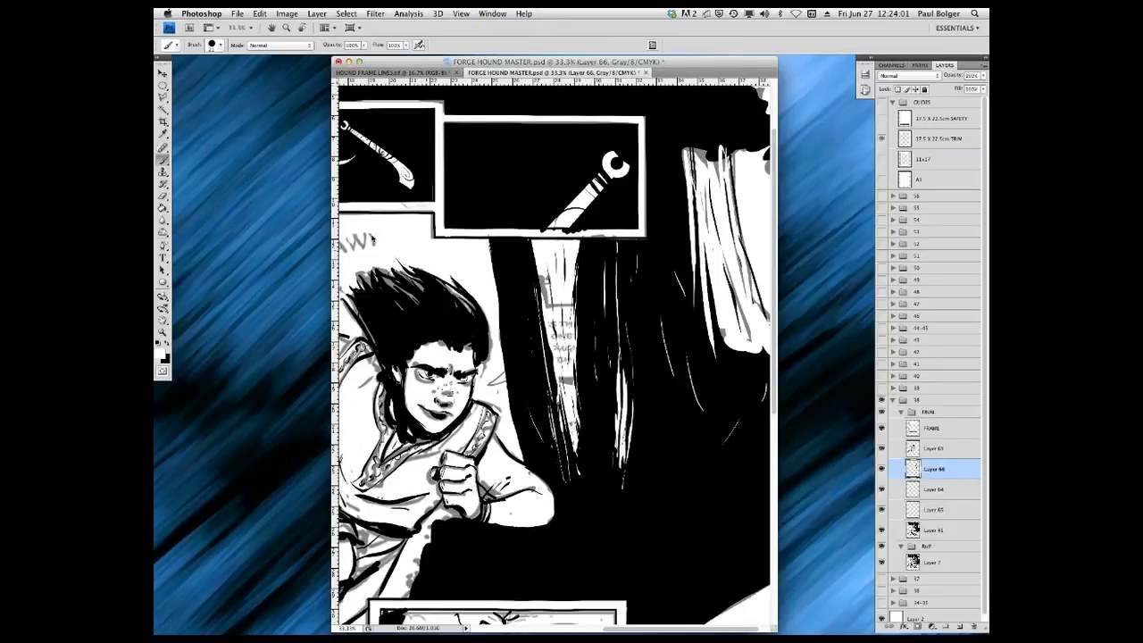
key("e")
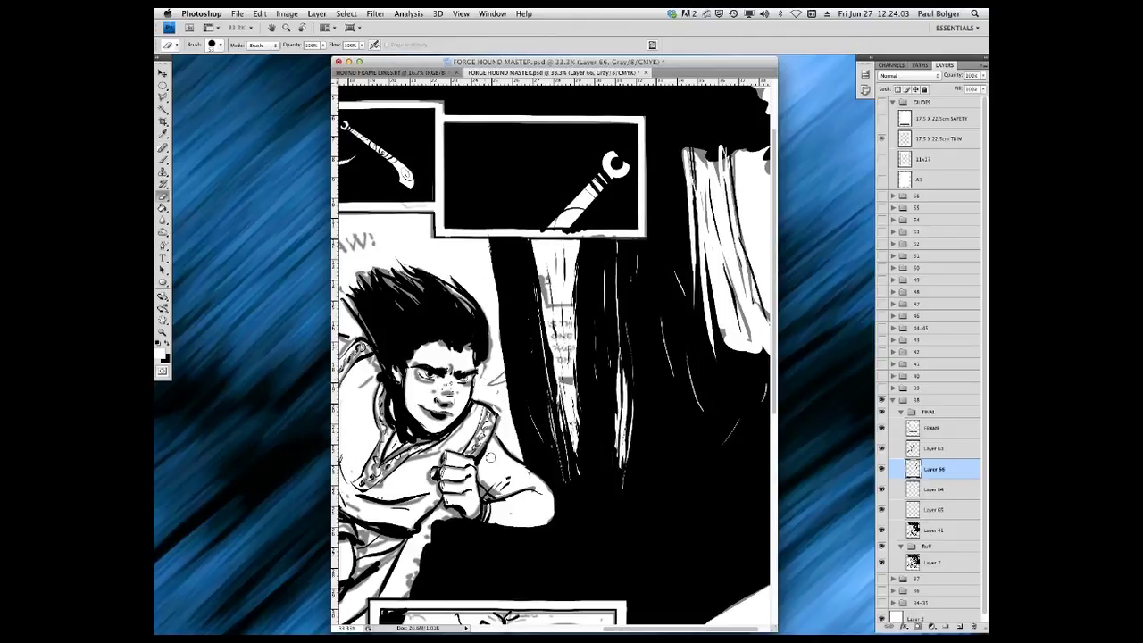
left_click(933, 448)
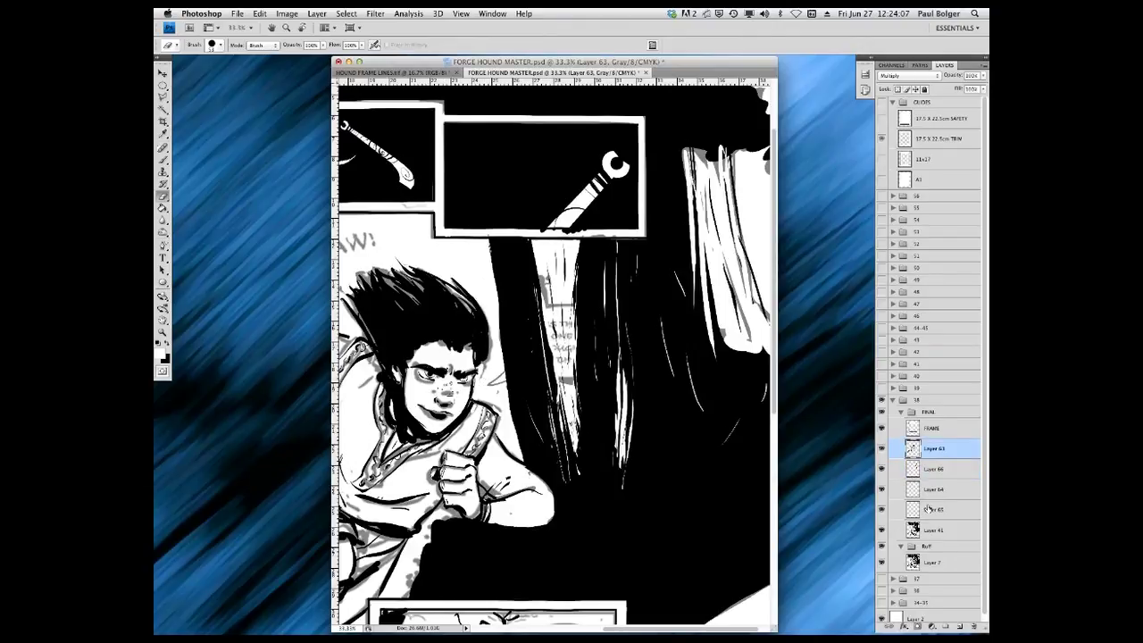
left_click(933, 532)
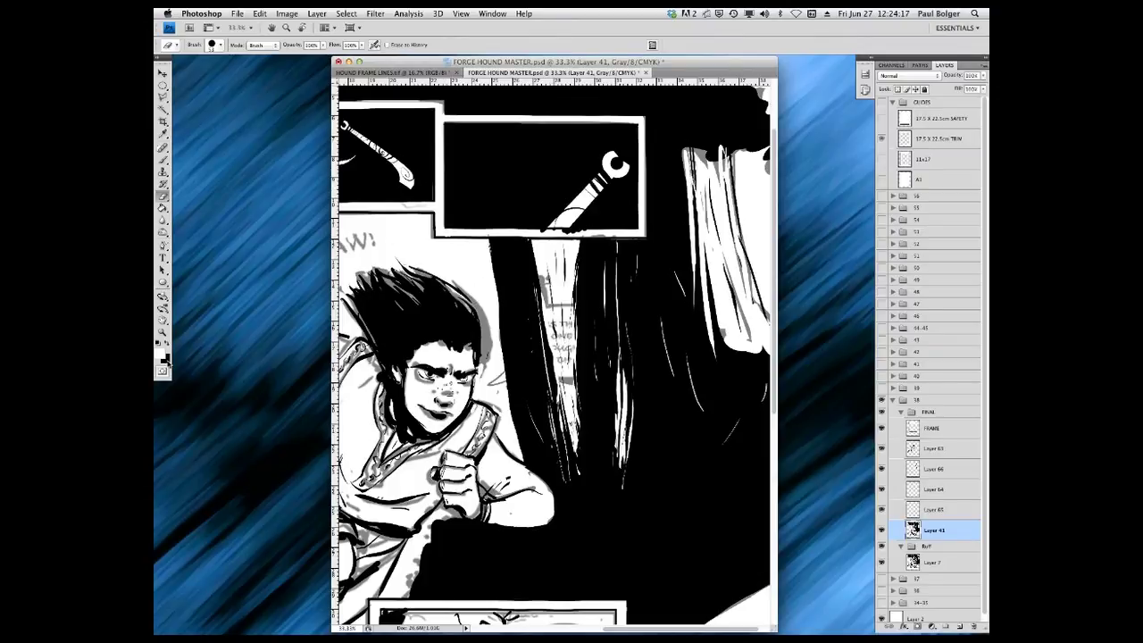
Touch up the boy's hair edge in black on Layer 41, then refine his hairline and hair highlights in white.
left_click(163, 160)
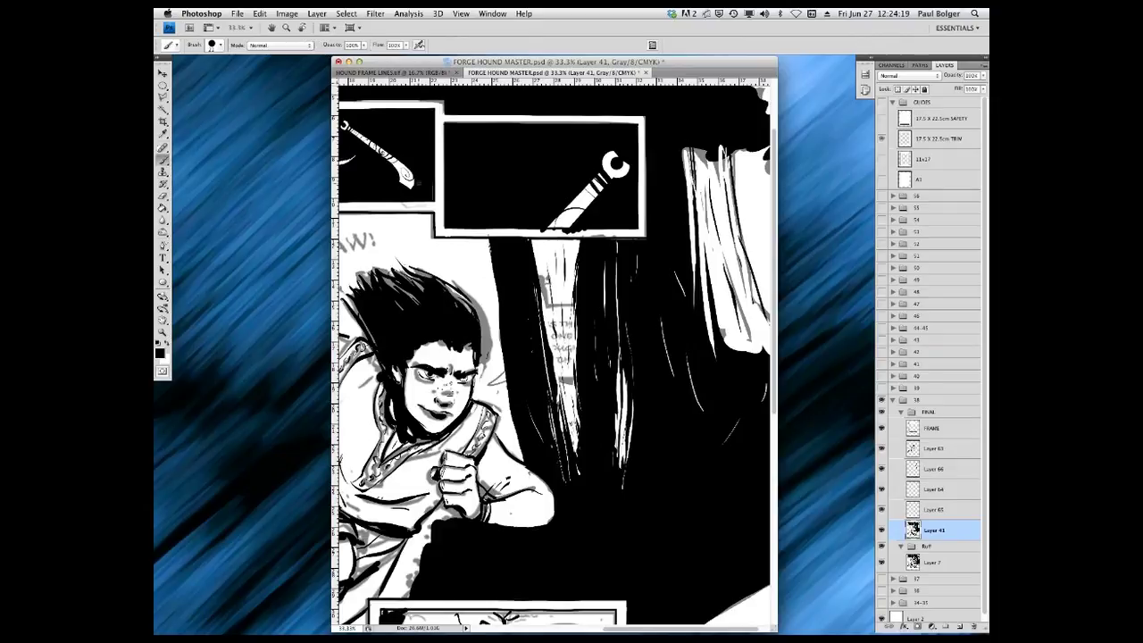
mouse_move(475, 307)
left_mouse_down()
mouse_move(486, 347)
mouse_move(484, 324)
left_mouse_up()
left_click(171, 346)
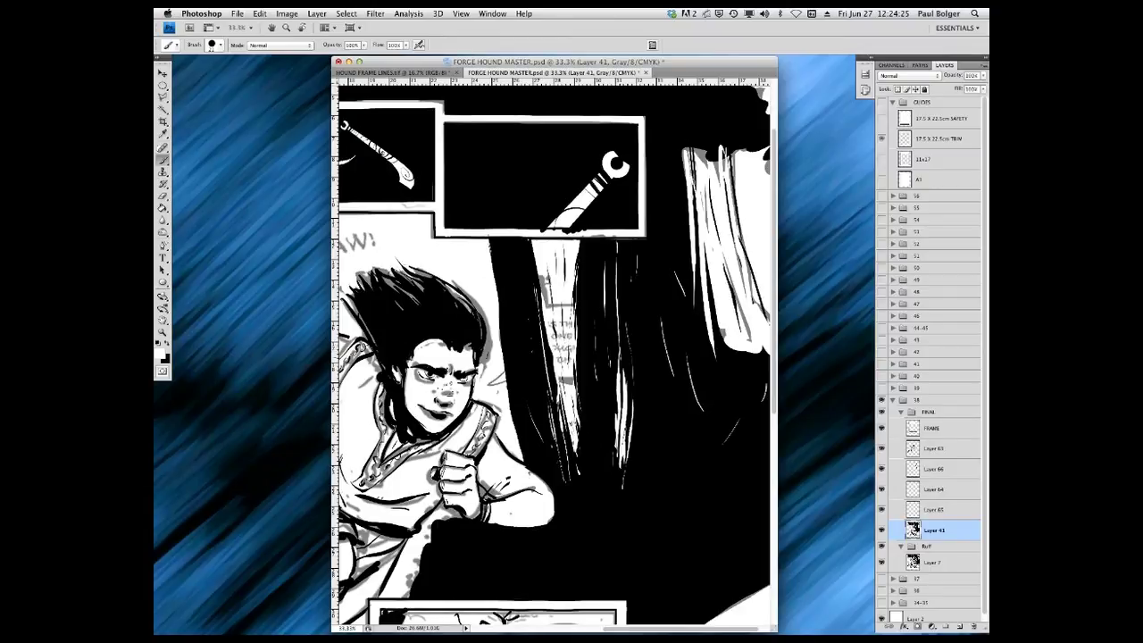
left_click_drag(437, 340, 463, 341)
left_click_drag(430, 279, 444, 309)
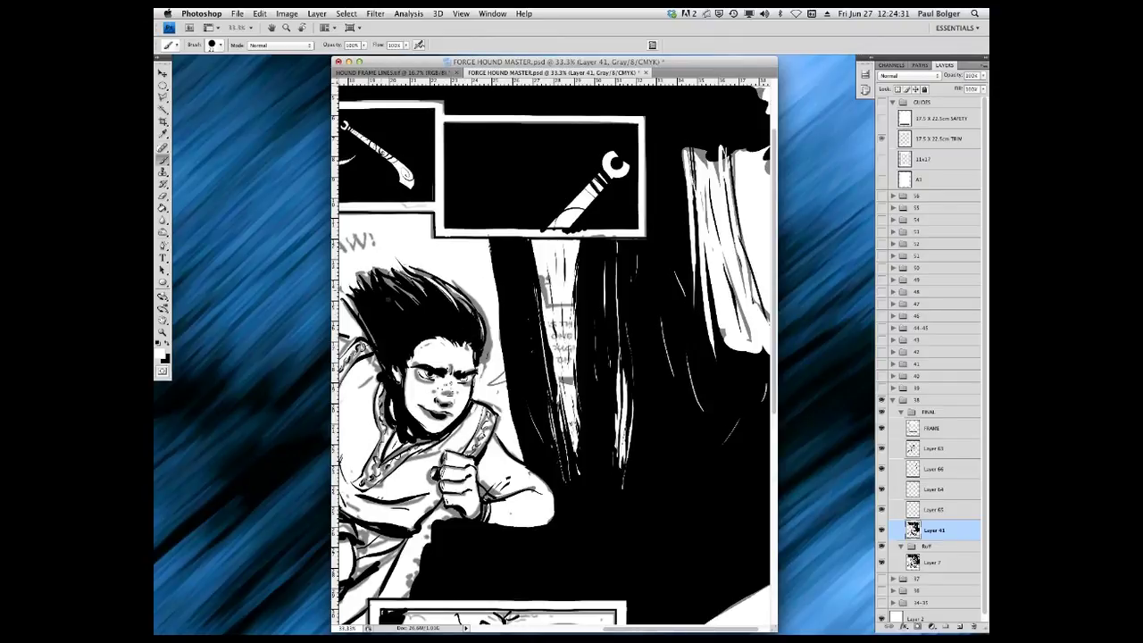
left_click_drag(386, 282, 418, 304)
Make Layer 63 active and hide the Ruff layer group to view the inks alone.
left_click(934, 470)
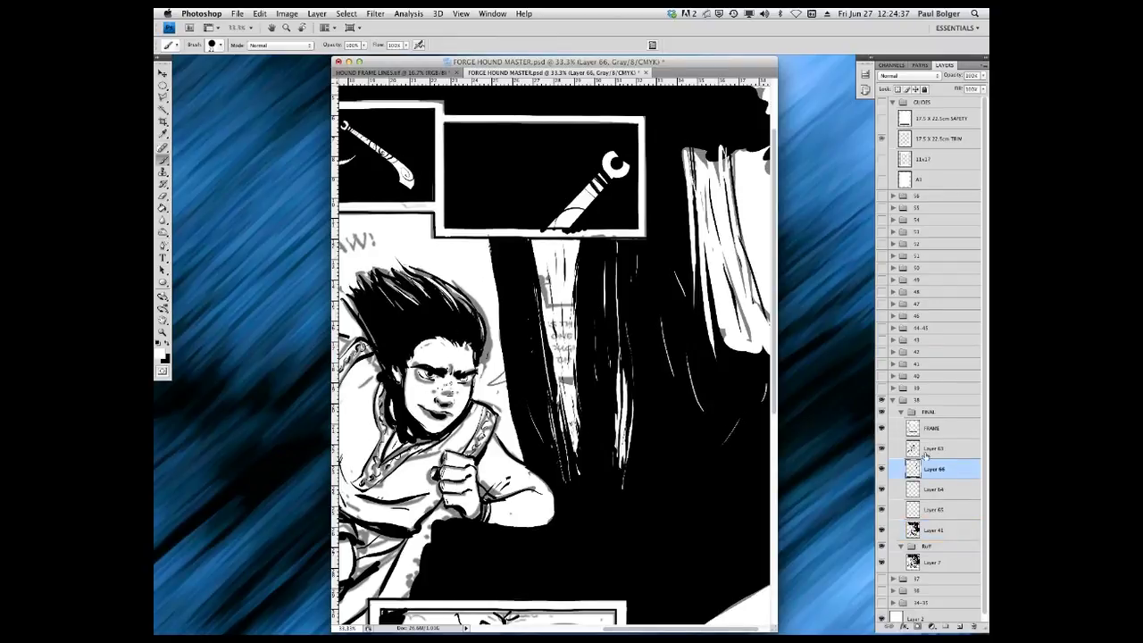
left_click(929, 448)
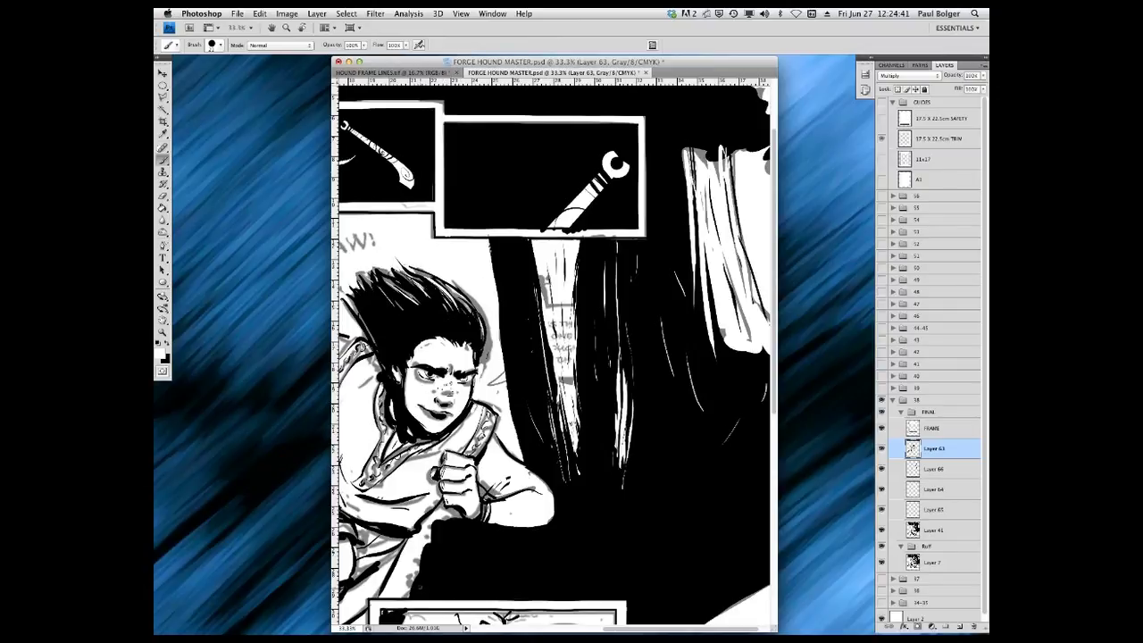
key("super+minus")
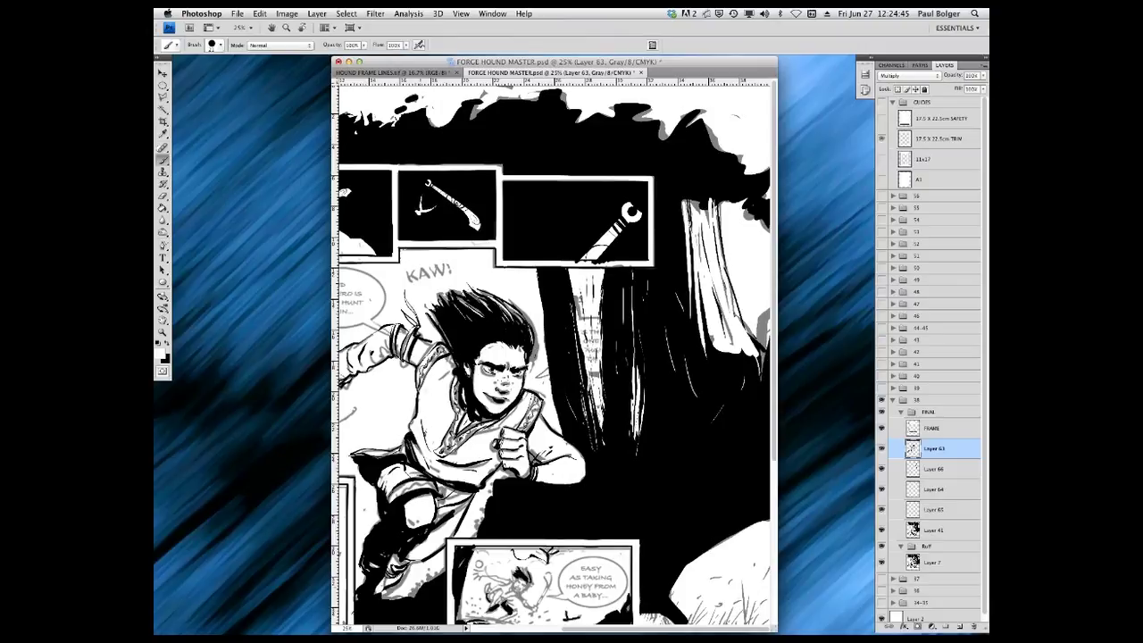
left_click(880, 546)
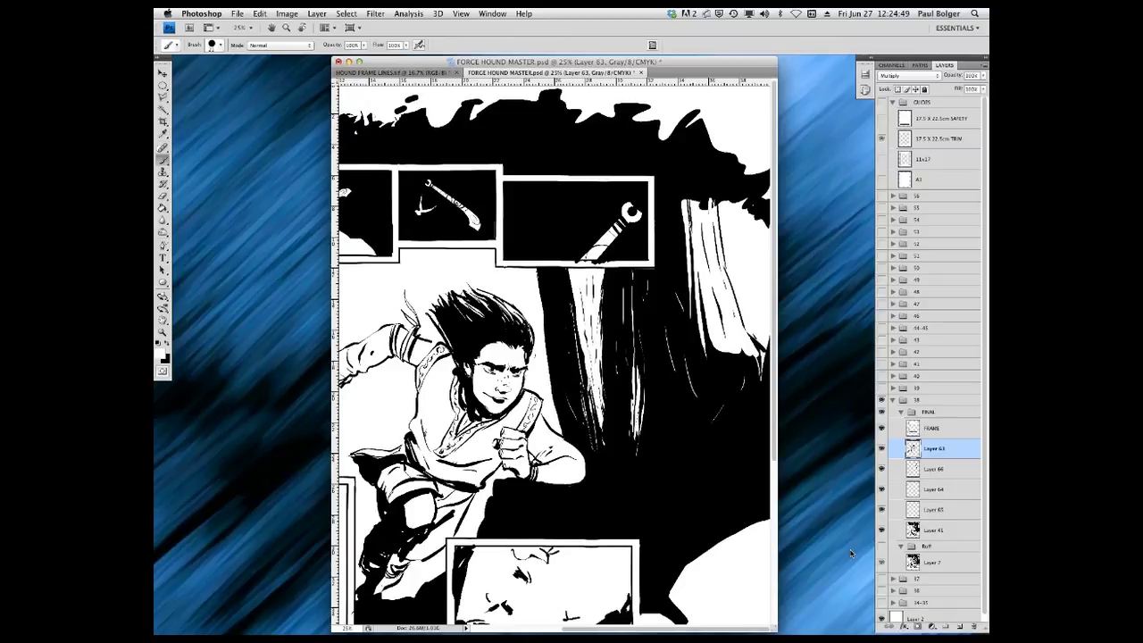
Refine the boy's eyes and brows on Layer 63 with small black and white brush touches.
key("super+plus")
key("super+plus")
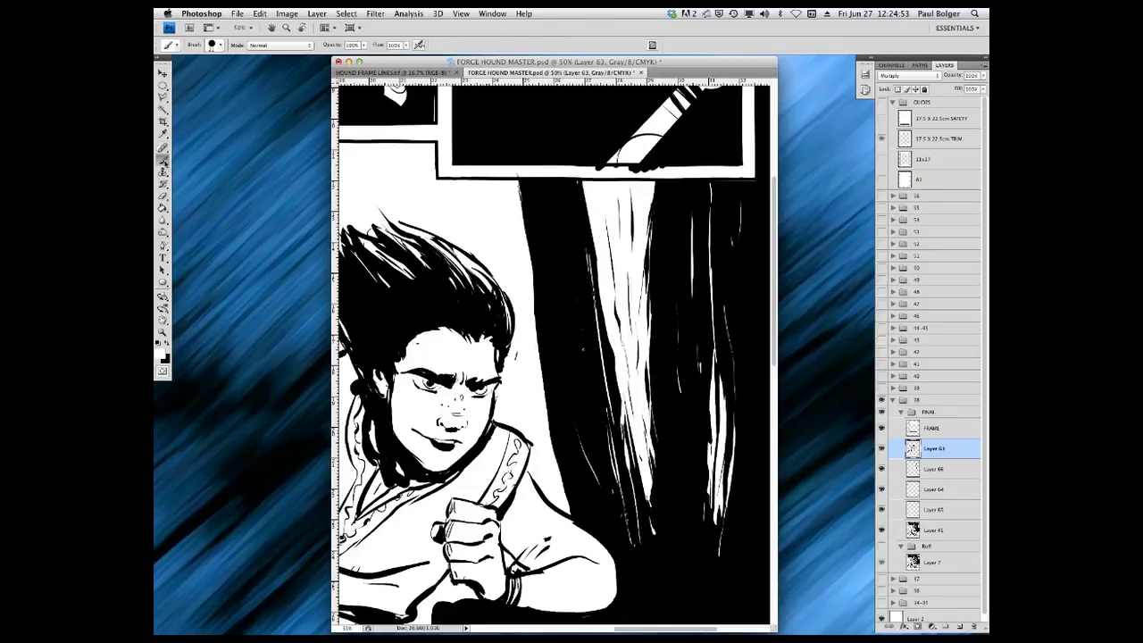
key("x")
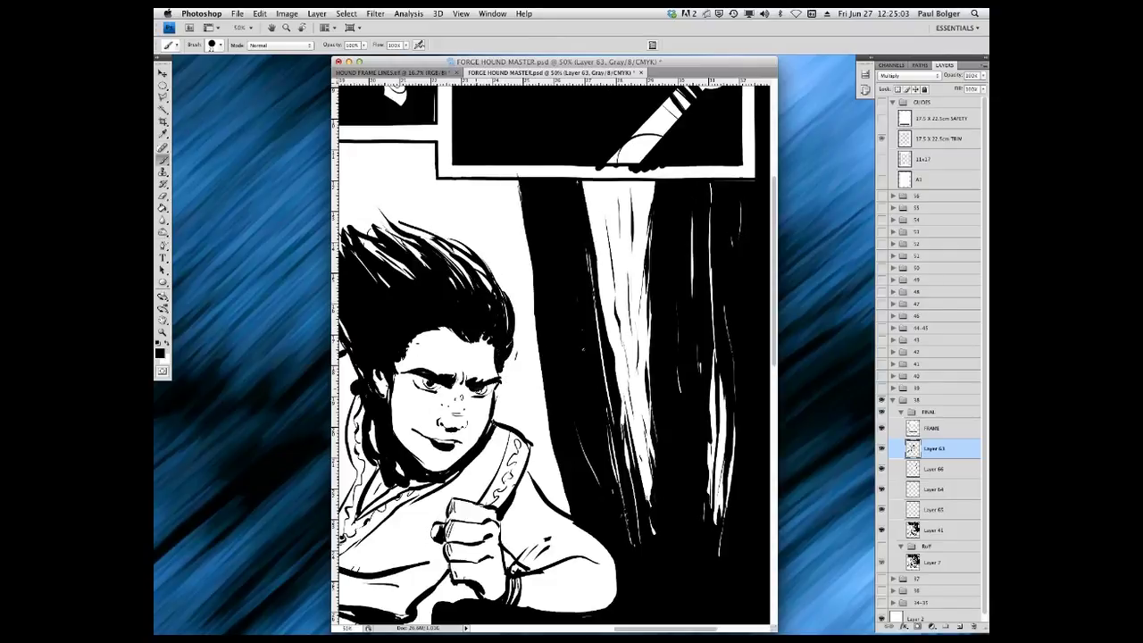
left_click_drag(480, 388, 491, 389)
key("x")
left_click_drag(483, 392, 478, 391)
key("x")
key("x")
left_click(169, 345)
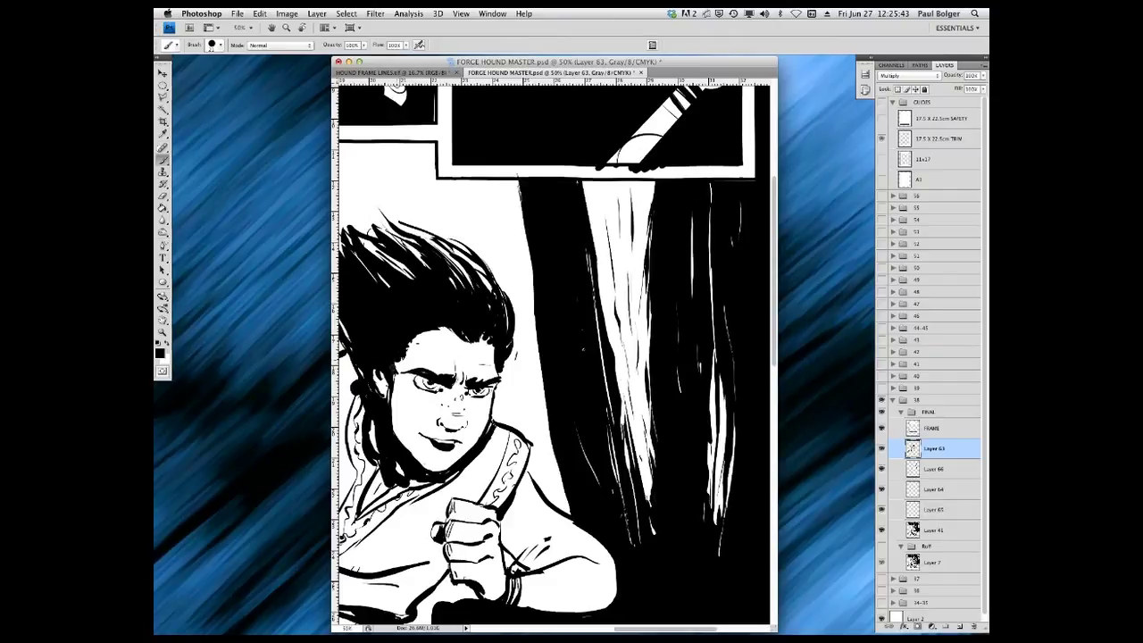
key("x")
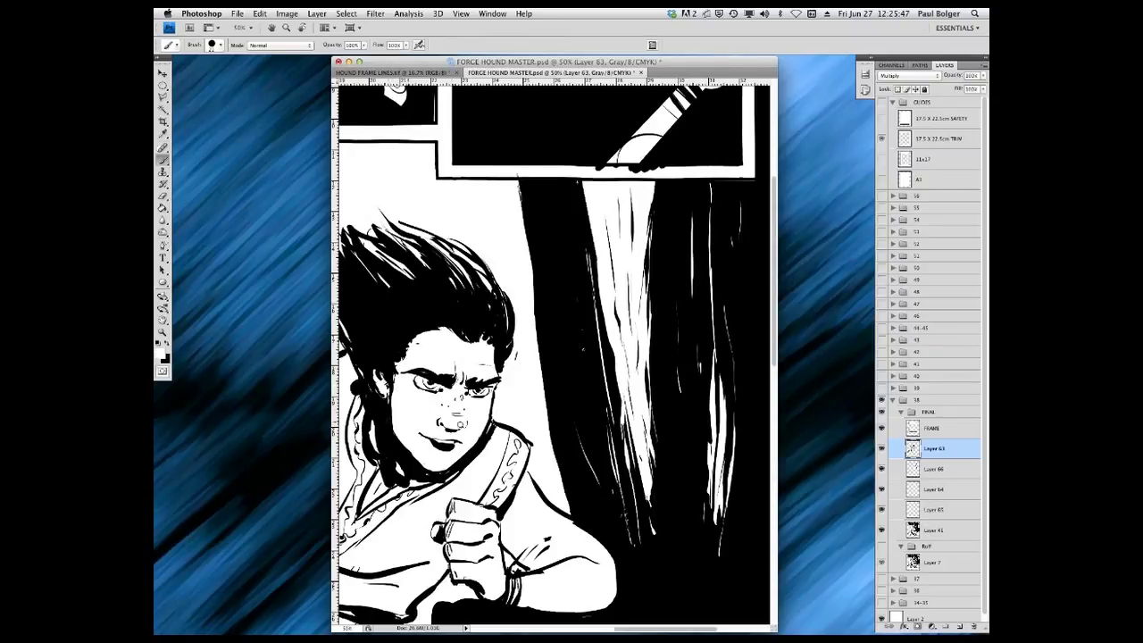
Add a new layer above Layer 63 and paint out the embroidered collar band below the boy's chin in white.
left_click(882, 448)
left_click(883, 448)
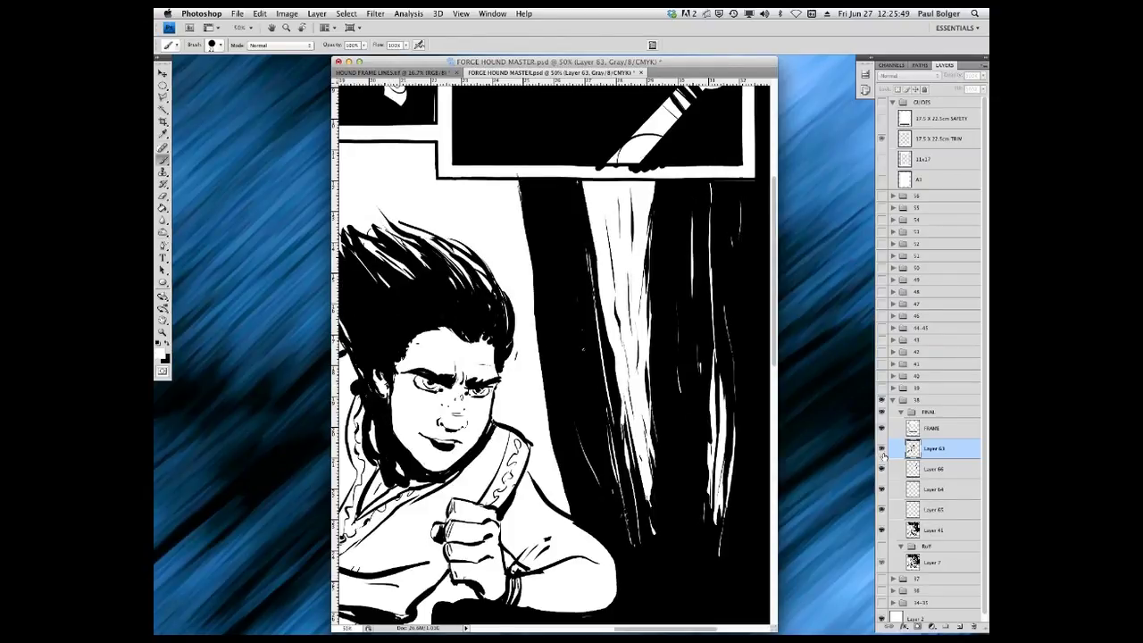
left_click(960, 626)
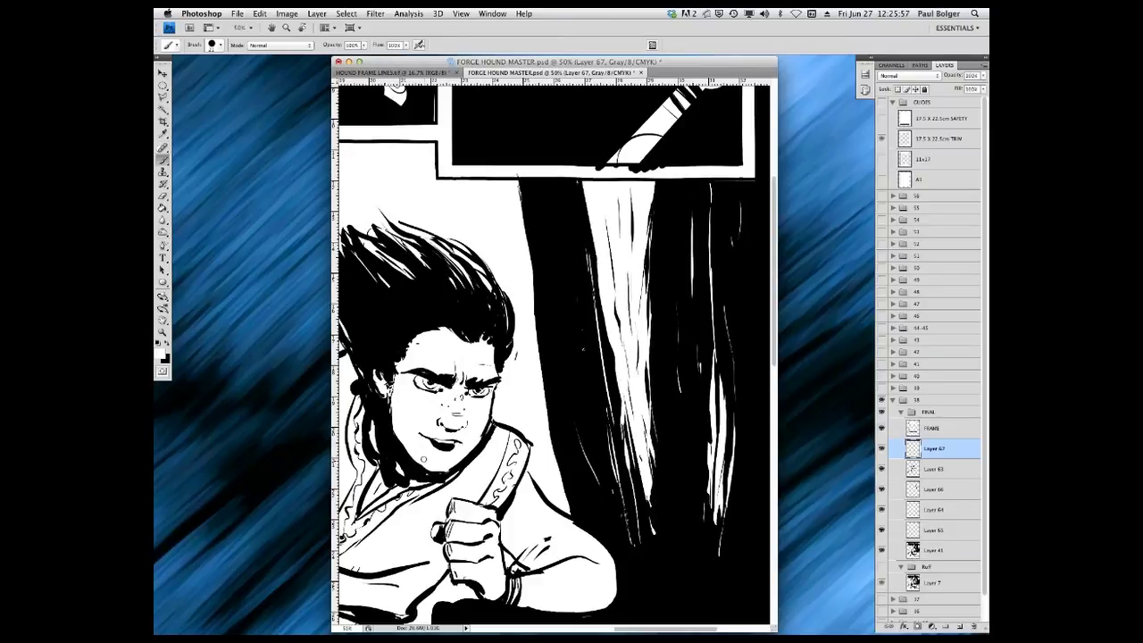
left_click(166, 343)
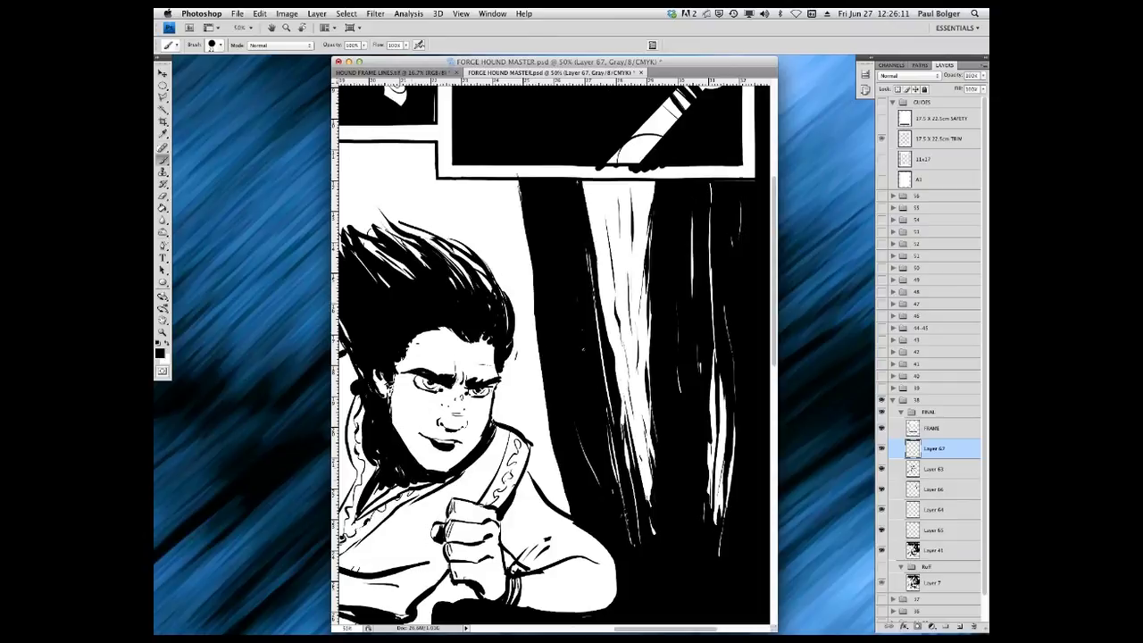
key("x")
left_click_drag(362, 521, 463, 476)
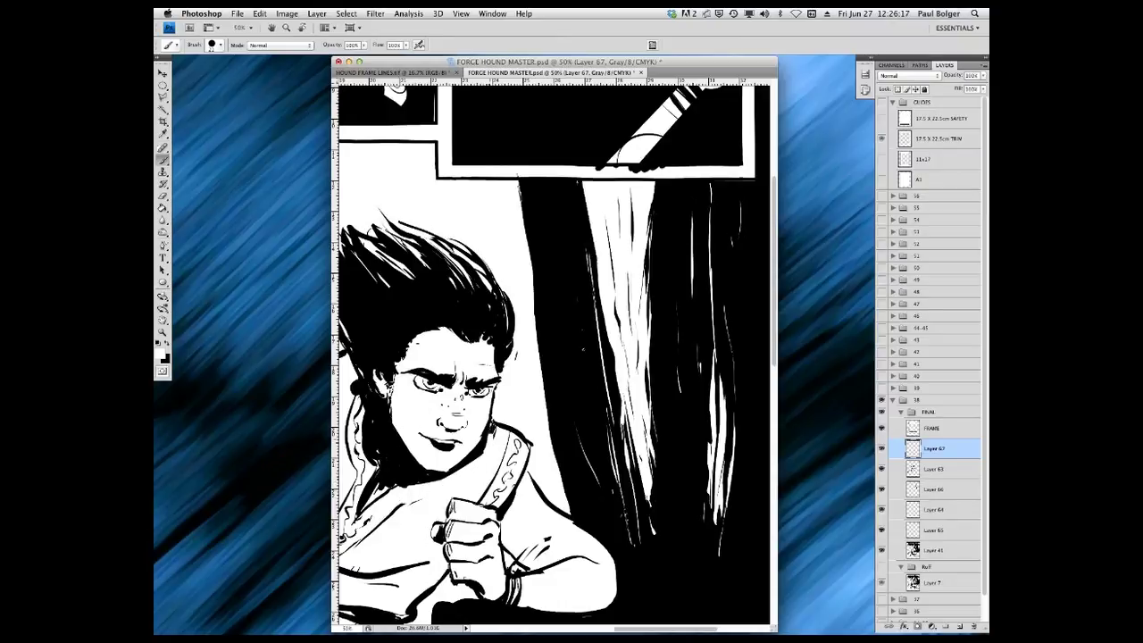
Redraw the collar band below the chin in black with its edge line and curly embroidery pattern.
left_click(166, 345)
left_click(167, 345)
key("x")
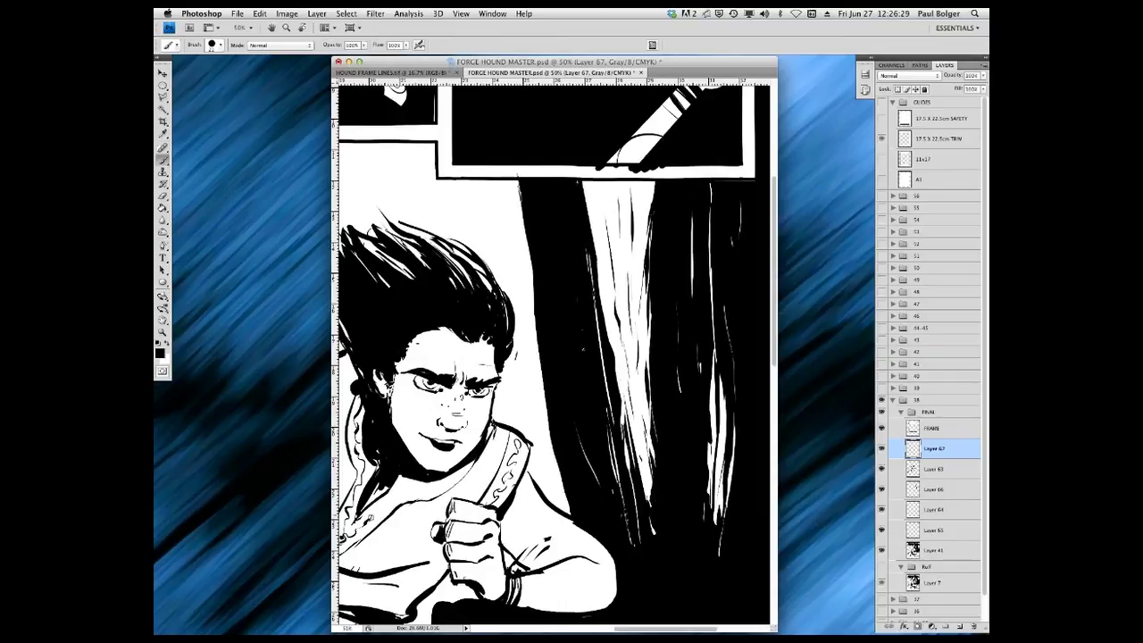
mouse_move(391, 502)
left_mouse_down()
mouse_move(407, 485)
mouse_move(459, 474)
left_mouse_up()
Paint long white highlight strands through the black mass of the boy's hair on Layer 67.
left_click(165, 343)
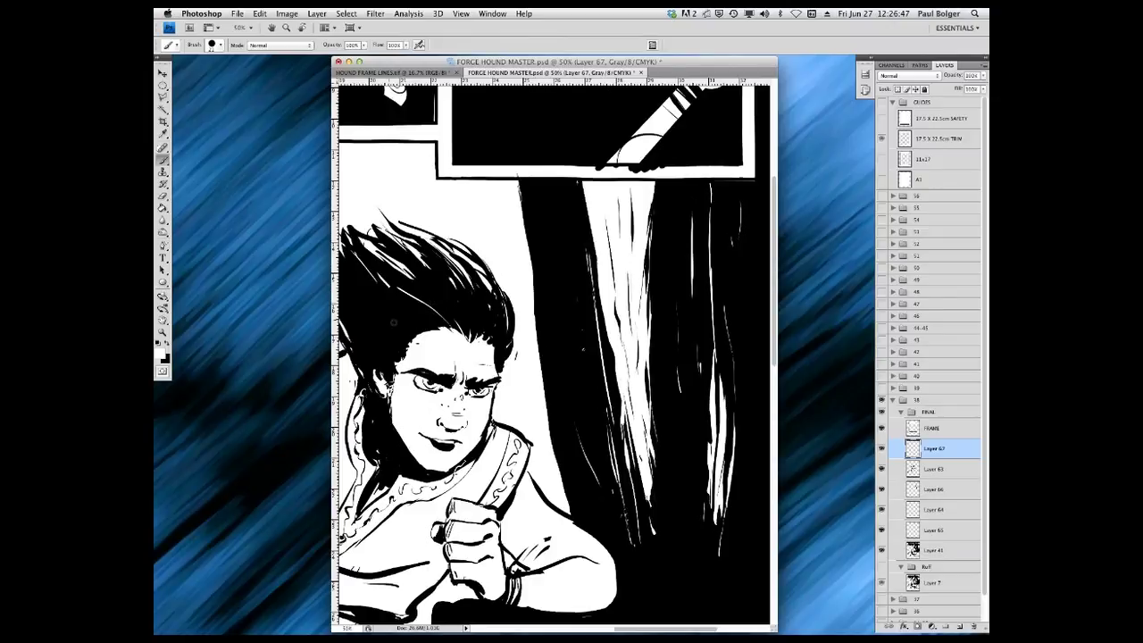
left_click_drag(397, 319, 353, 254)
left_click_drag(385, 347, 354, 302)
mouse_move(454, 308)
left_mouse_down()
mouse_move(384, 260)
mouse_move(401, 247)
mouse_move(464, 286)
left_mouse_up()
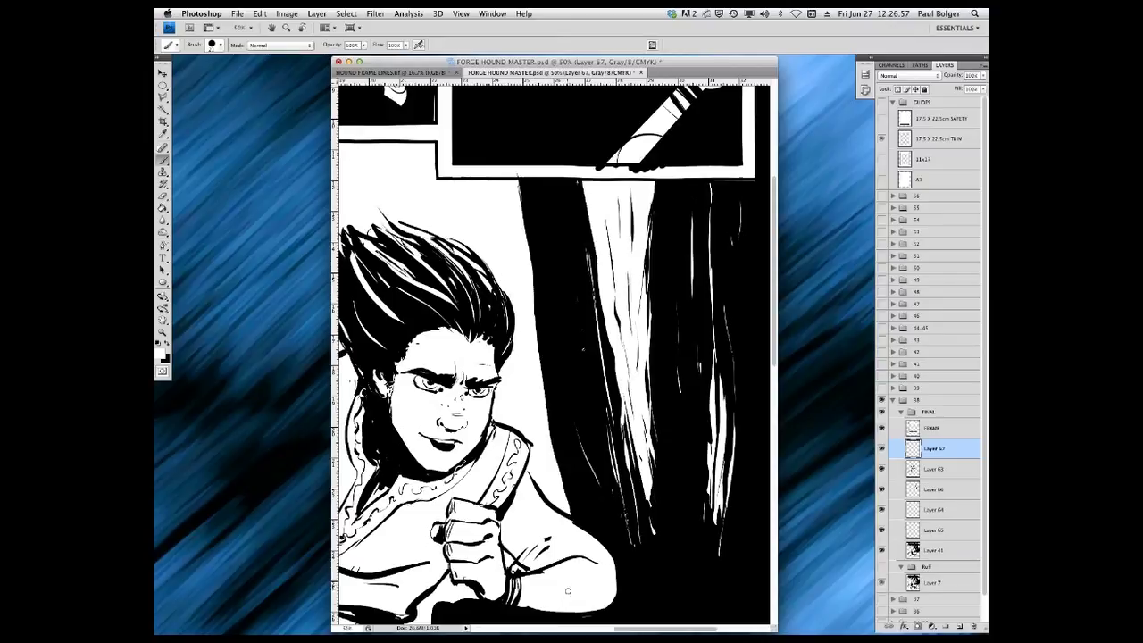
Ink black touch-ups at the collar opening, fold lines on the outstretched sleeve and a heavier line at the wrist.
left_click_drag(619, 631, 571, 631)
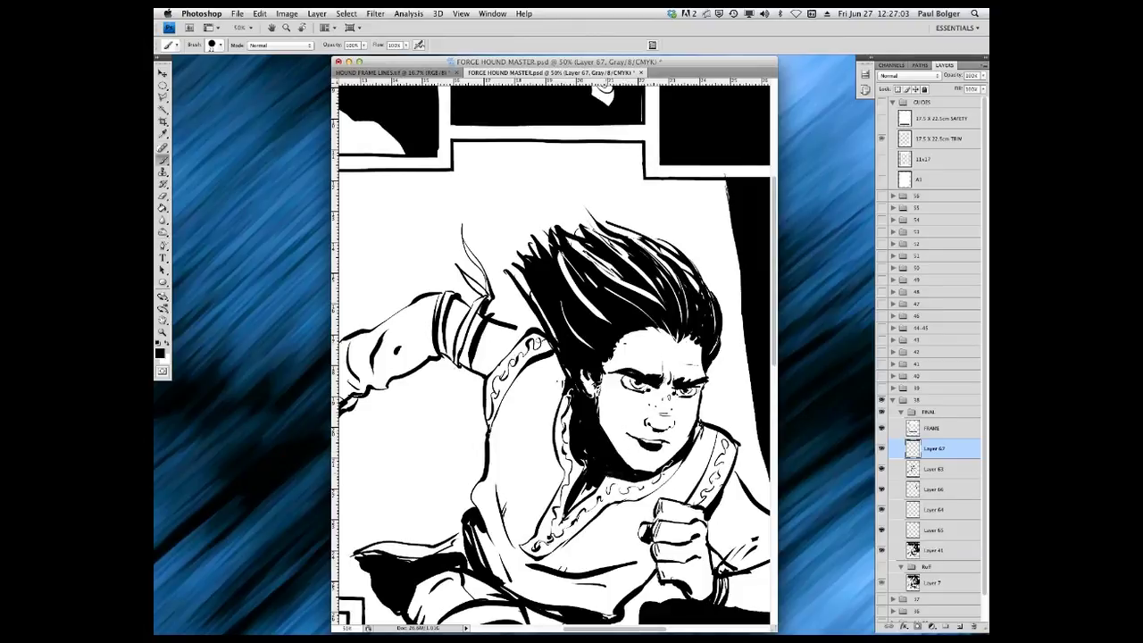
left_click_drag(597, 479, 578, 499)
left_click_drag(451, 314, 447, 354)
mouse_move(420, 349)
left_mouse_down()
mouse_move(412, 321)
mouse_move(416, 348)
left_mouse_up()
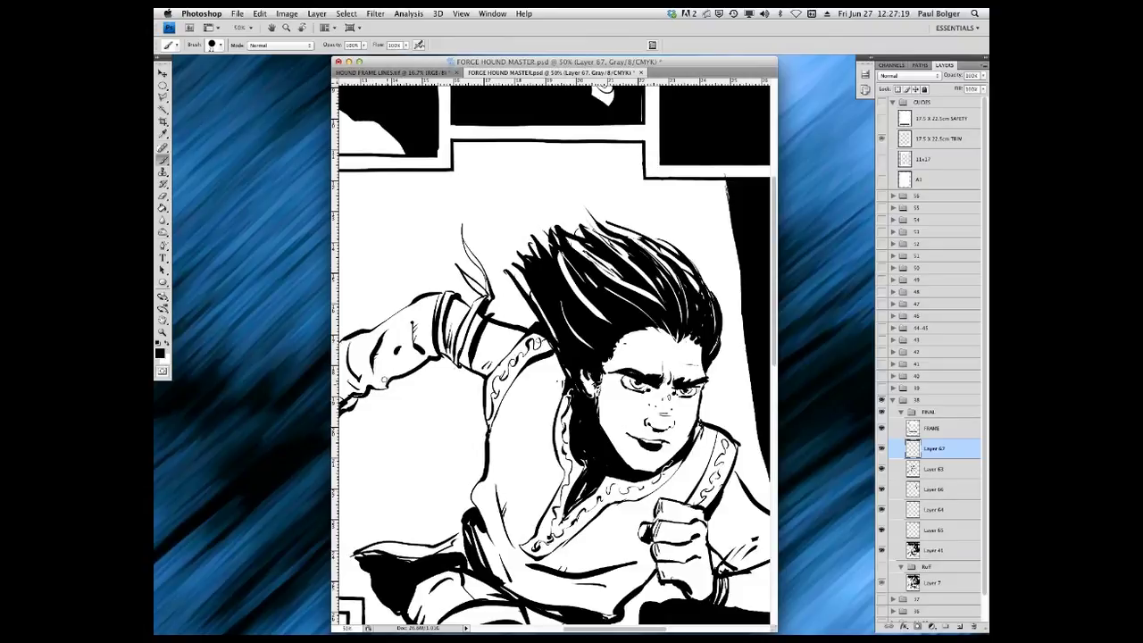
left_click_drag(357, 394, 350, 407)
Erase the embroidered shoulder band of the boy's tunic on Layer 63.
left_click(163, 196)
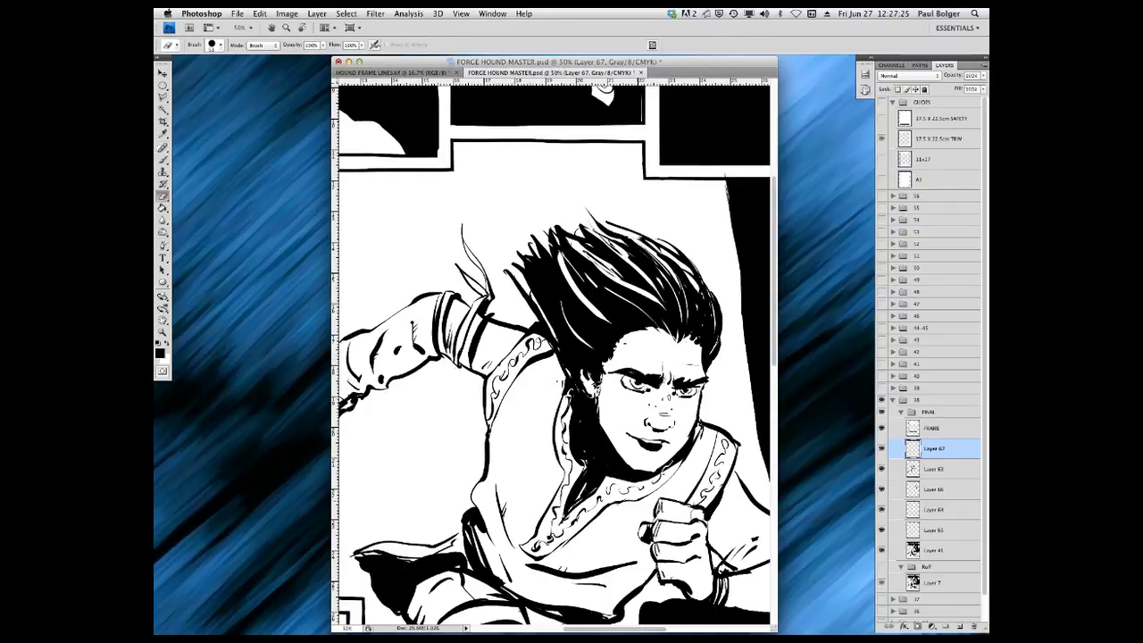
left_click(935, 471)
mouse_move(522, 362)
left_mouse_down()
mouse_move(490, 379)
mouse_move(527, 367)
mouse_move(526, 346)
mouse_move(489, 366)
mouse_move(500, 404)
mouse_move(527, 343)
mouse_move(518, 315)
mouse_move(552, 362)
left_mouse_up()
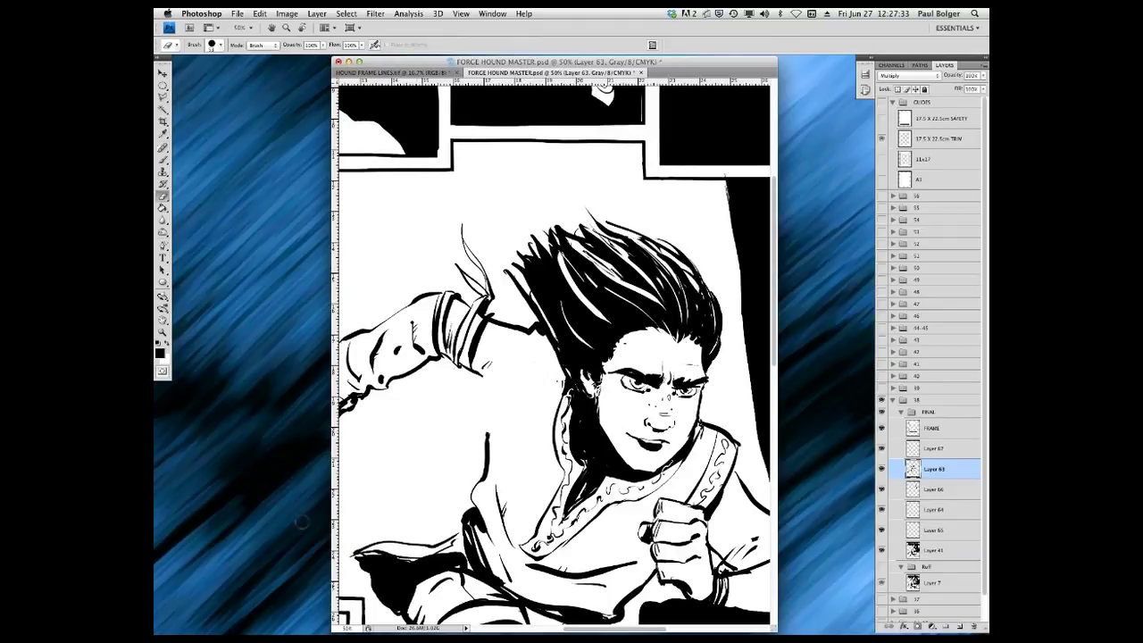
Redraw the embroidered shoulder band in black on Layer 63 and extend the hair strands down over the shoulder.
left_click(163, 160)
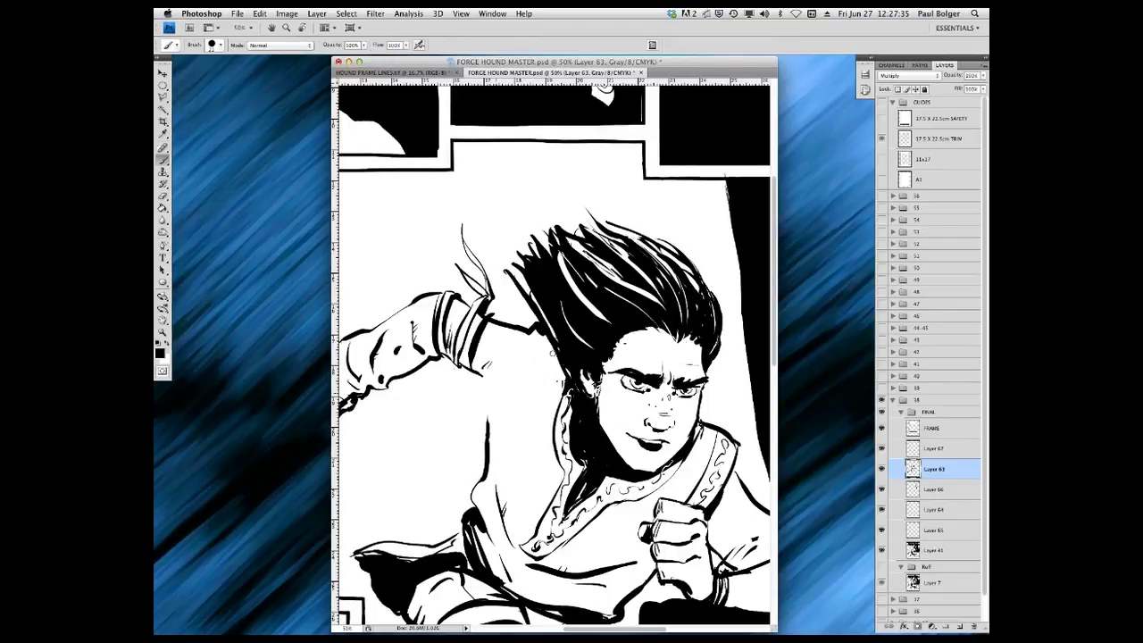
mouse_move(537, 327)
left_mouse_down()
mouse_move(509, 364)
mouse_move(492, 432)
left_mouse_up()
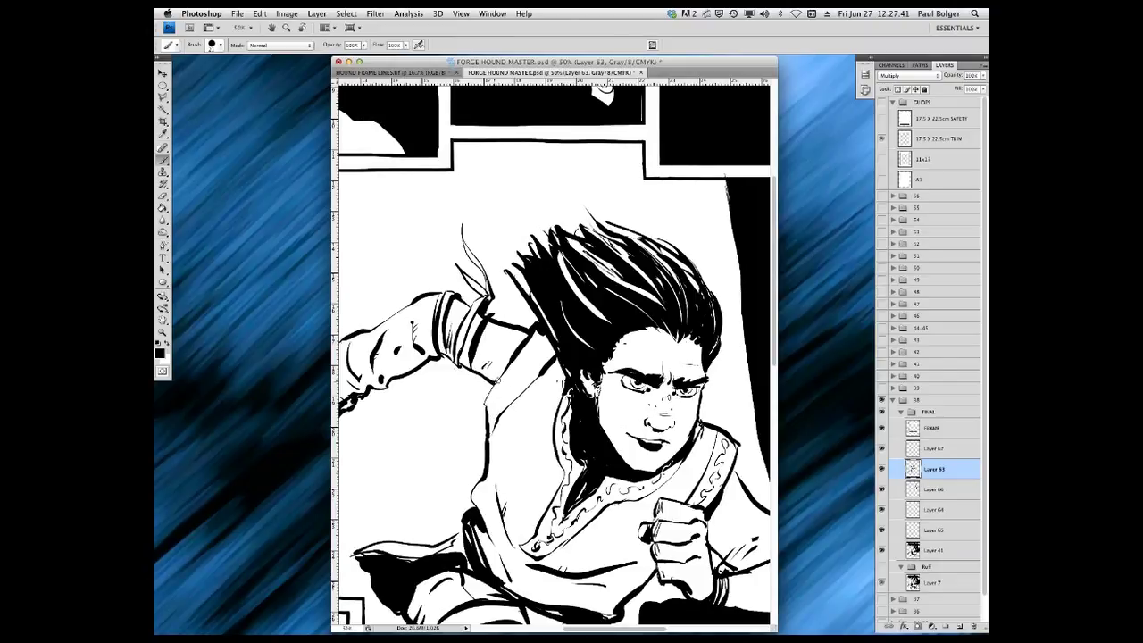
left_click_drag(497, 370, 487, 381)
left_click_drag(543, 345, 490, 418)
left_click_drag(547, 361, 560, 385)
left_click_drag(519, 302, 553, 357)
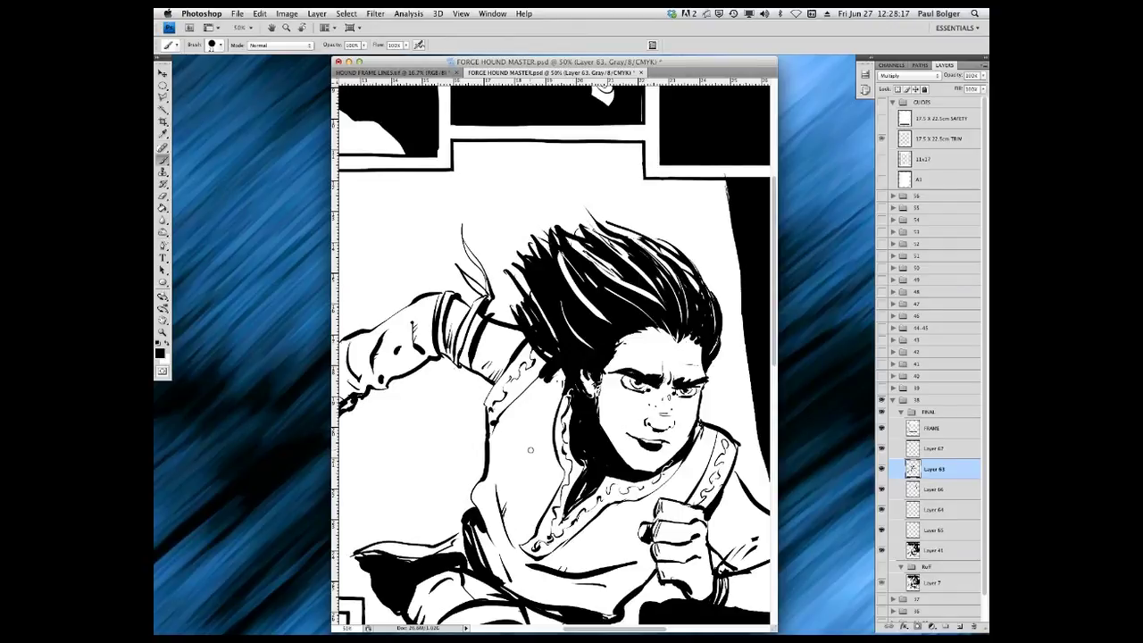
Clean up the boy's ear in white and add thin white hair strands on a new layer above Layer 67.
key("x")
left_click(934, 448)
left_click(960, 625)
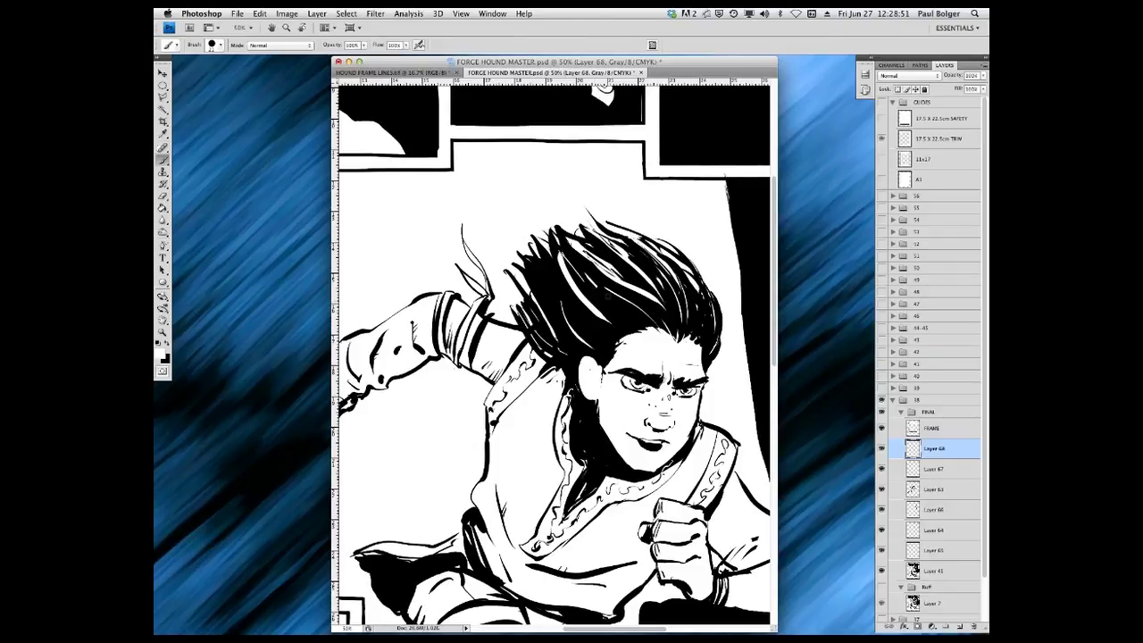
mouse_move(668, 332)
left_mouse_down()
mouse_move(652, 307)
mouse_move(694, 299)
mouse_move(701, 312)
mouse_move(706, 301)
left_mouse_up()
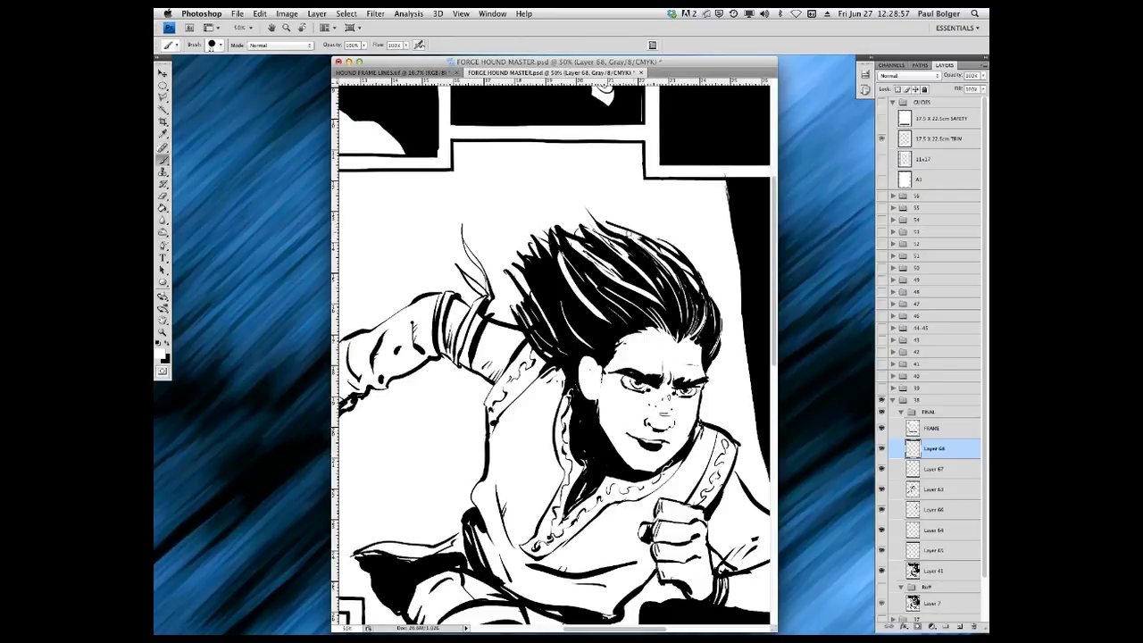
left_click_drag(547, 314, 525, 255)
left_click_drag(580, 352, 541, 302)
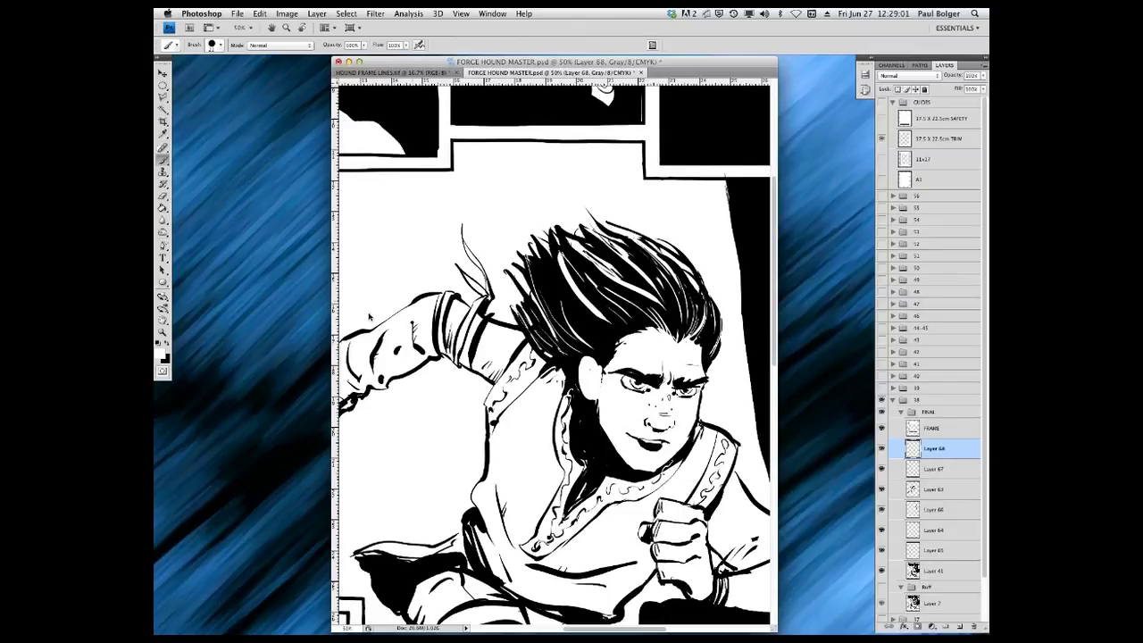
Paint black windblown strands at the back of the boy's hair and break up its wide white highlights.
left_click(168, 347)
left_click_drag(572, 290, 524, 216)
left_click_drag(532, 257, 515, 244)
left_click_drag(543, 308, 496, 263)
left_click_drag(532, 325, 497, 277)
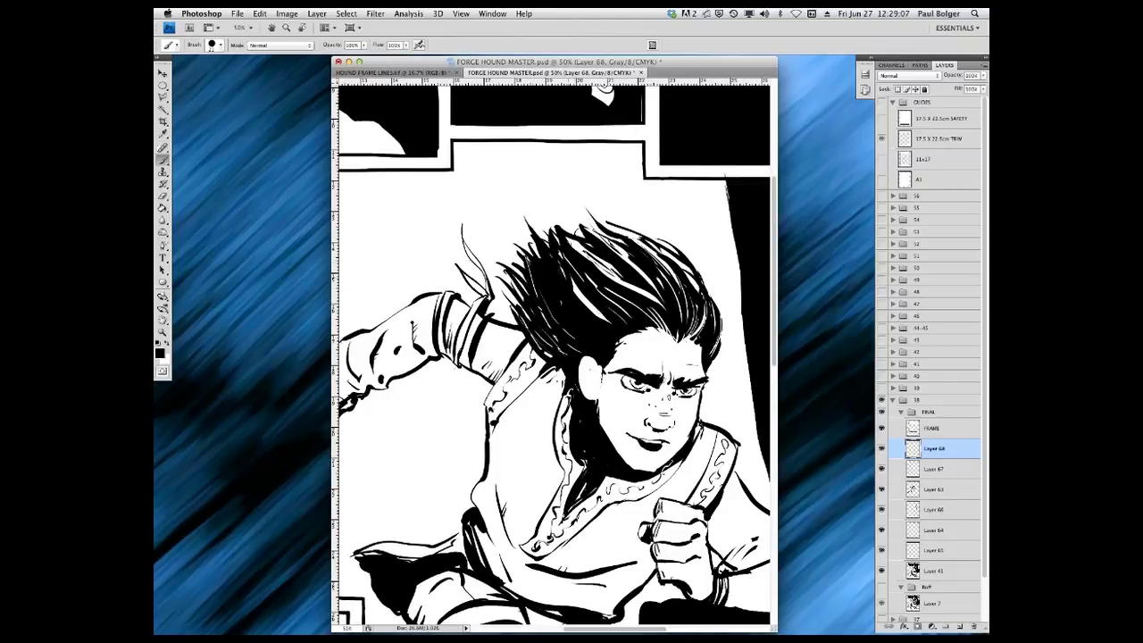
mouse_move(604, 319)
left_mouse_down()
mouse_move(572, 286)
mouse_move(598, 268)
mouse_move(532, 221)
left_mouse_up()
left_click_drag(582, 253, 614, 262)
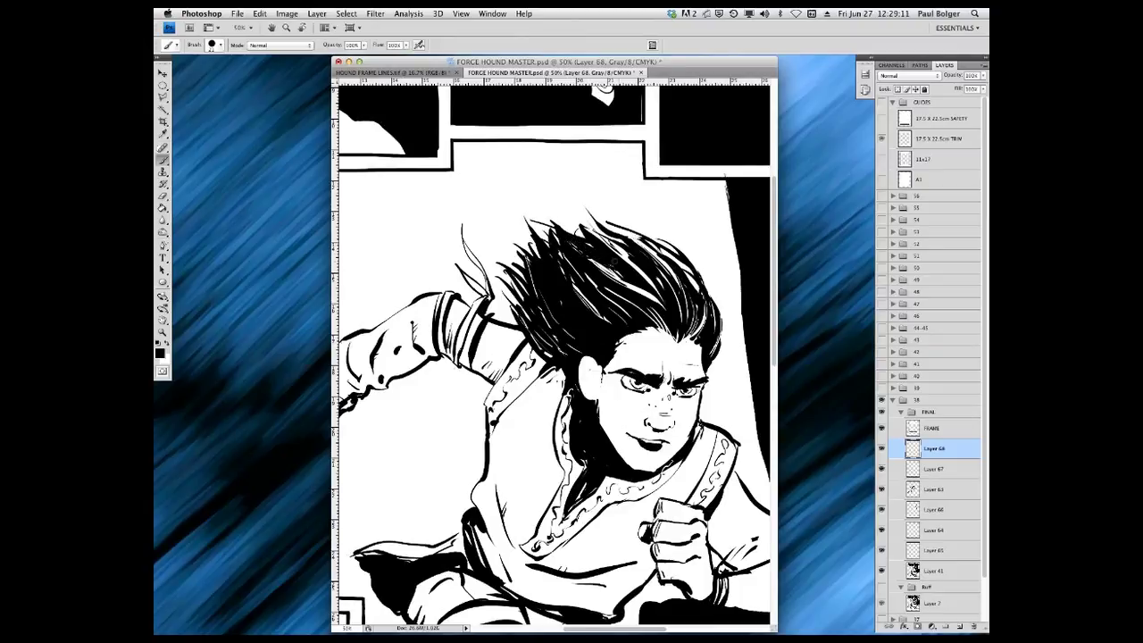
Refine the boy's hair highlights and inner ear in black and add short fold strokes around the tunic's waist.
left_click_drag(652, 300, 611, 271)
left_click_drag(604, 364, 579, 391)
left_click_drag(591, 352, 584, 365)
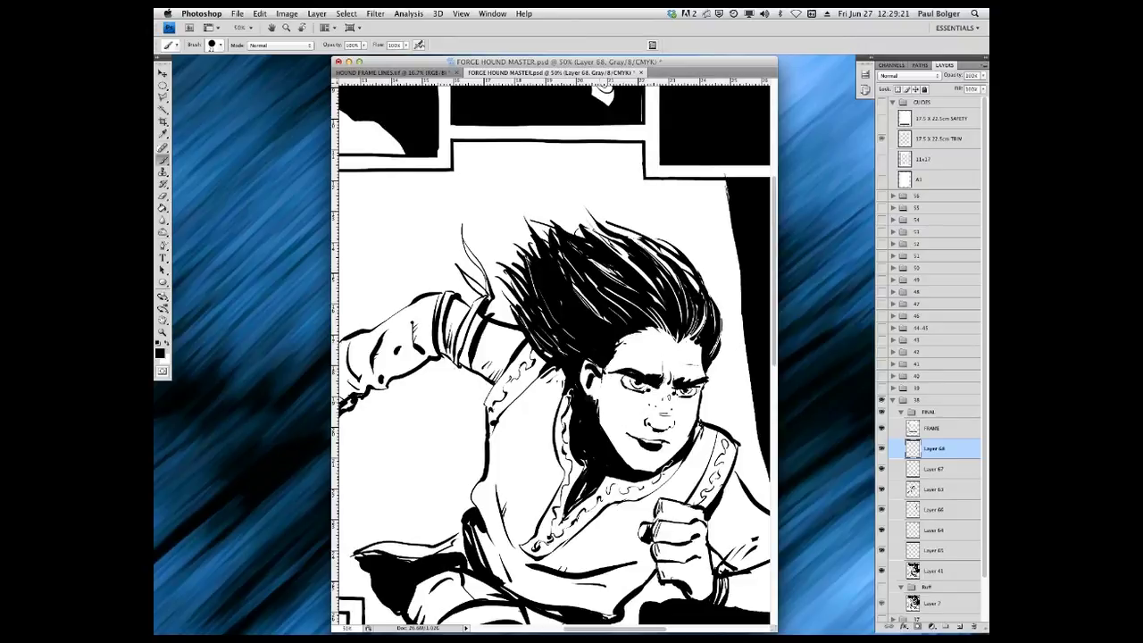
left_click_drag(582, 363, 584, 382)
mouse_move(467, 533)
left_mouse_down()
mouse_move(456, 550)
mouse_move(466, 564)
mouse_move(357, 556)
left_mouse_up()
left_click_drag(488, 545, 520, 583)
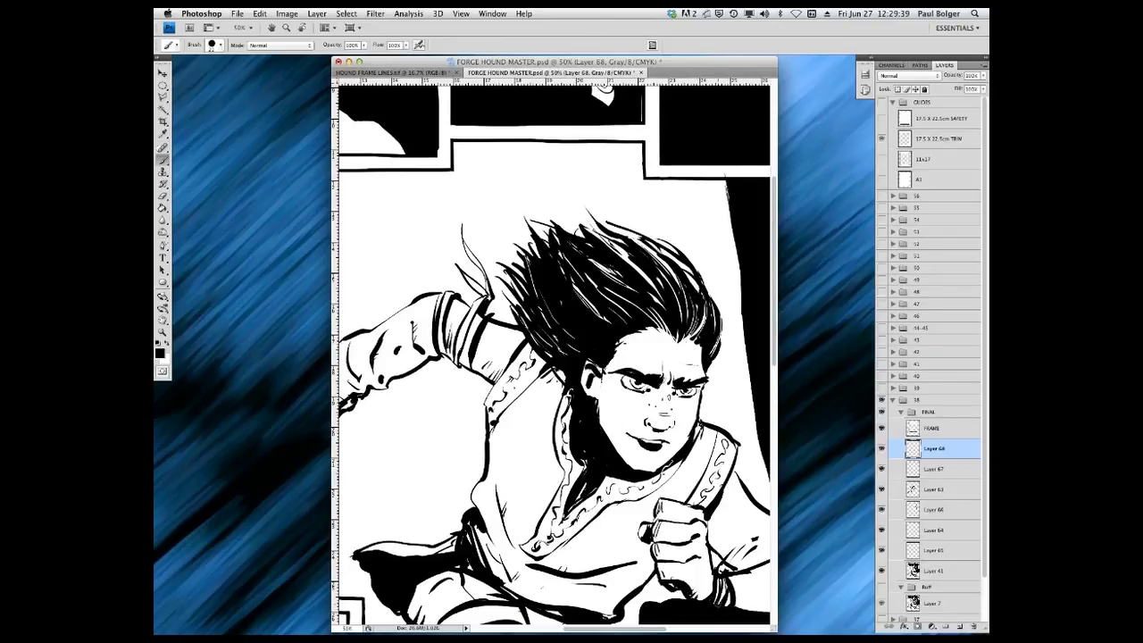
Paint out the ink lines around the boy's raised wrist in white and fill out his elbow in white.
left_click(169, 342)
mouse_move(719, 574)
left_mouse_down()
mouse_move(717, 605)
mouse_move(736, 610)
mouse_move(734, 567)
mouse_move(722, 563)
mouse_move(751, 550)
mouse_move(732, 555)
mouse_move(759, 570)
left_mouse_up()
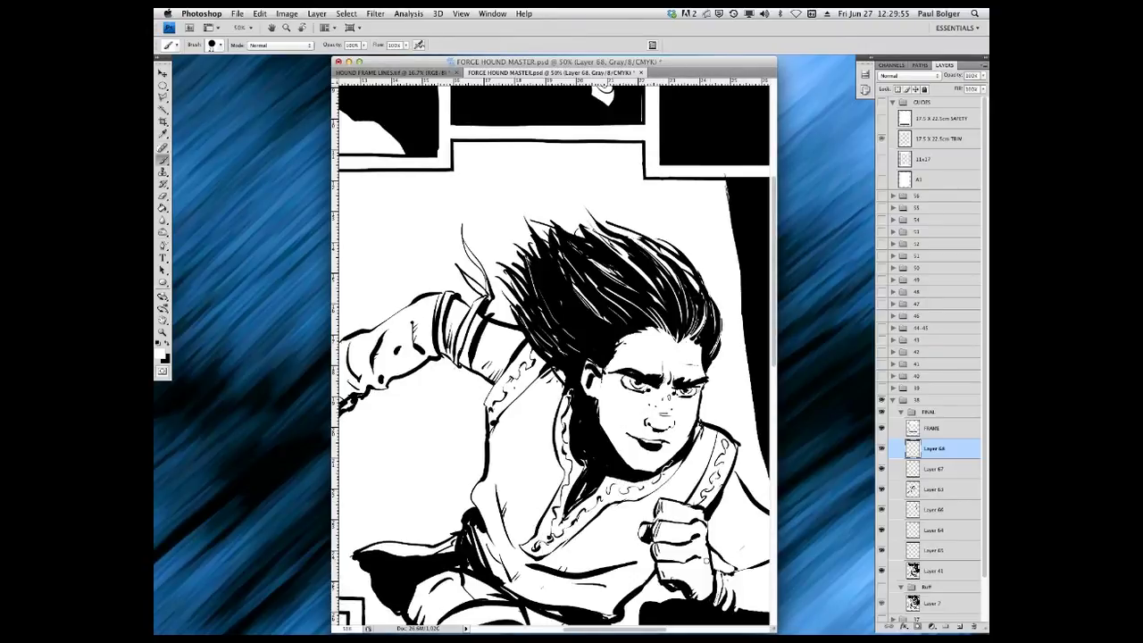
left_click_drag(772, 628, 714, 542)
left_click_drag(607, 541, 649, 541)
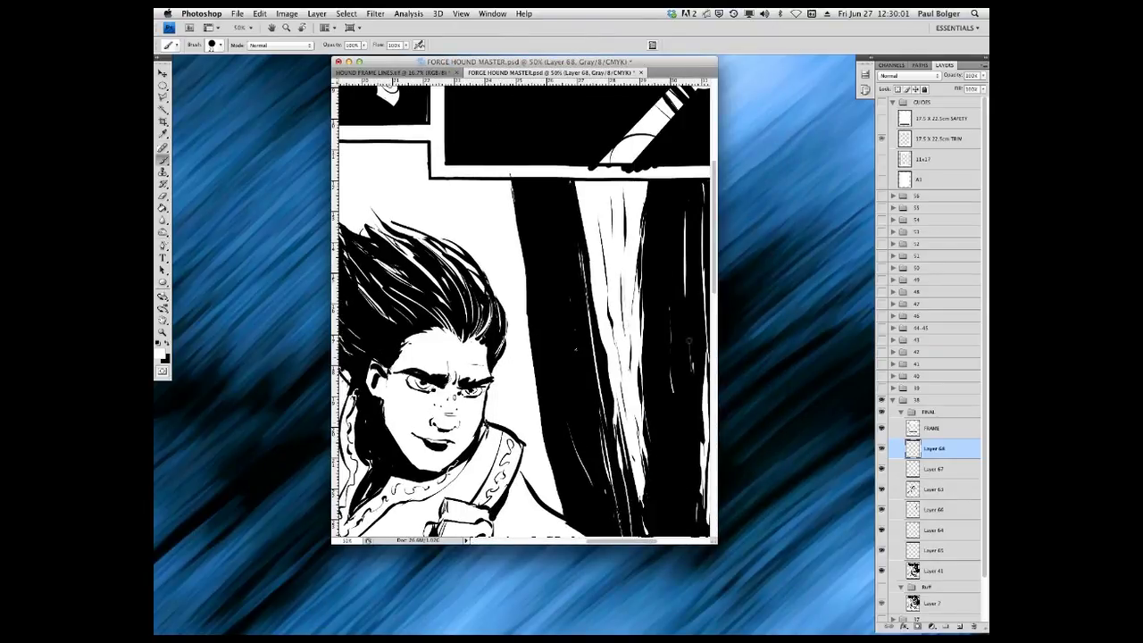
scroll(626, 448, "down", 10)
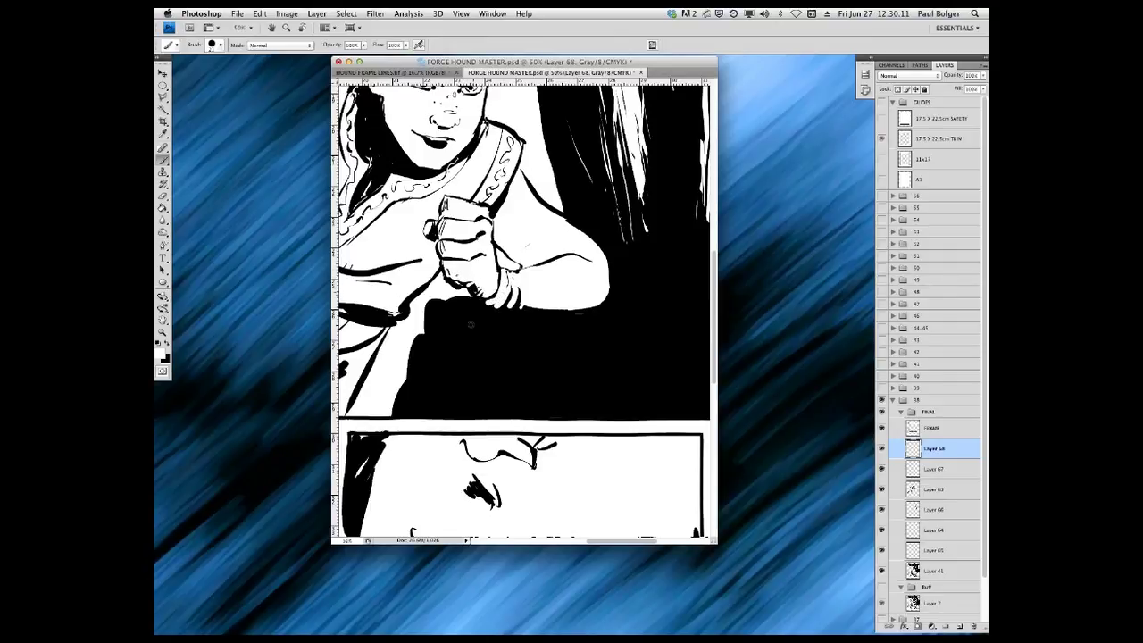
mouse_move(603, 260)
left_mouse_down()
mouse_move(609, 305)
mouse_move(603, 260)
left_mouse_up()
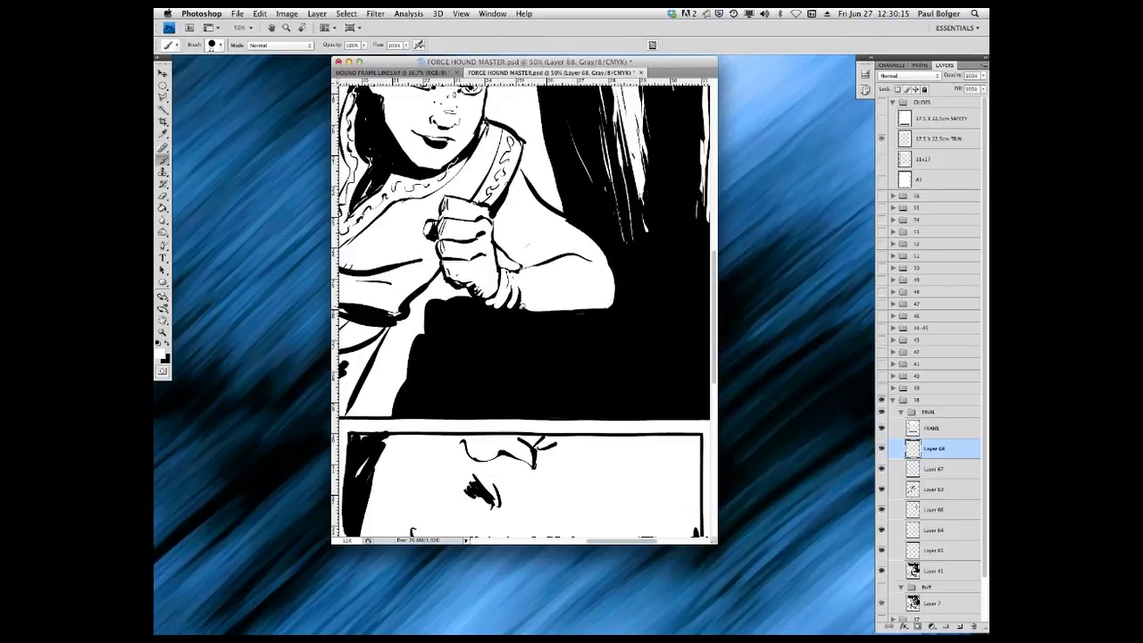
Ink the wristband in black with hatching, add shadow strokes to the sleeve behind the fist, and clean the fist's edge in white.
left_click(169, 345)
mouse_move(511, 272)
left_mouse_down()
mouse_move(490, 309)
mouse_move(508, 274)
mouse_move(512, 308)
left_mouse_up()
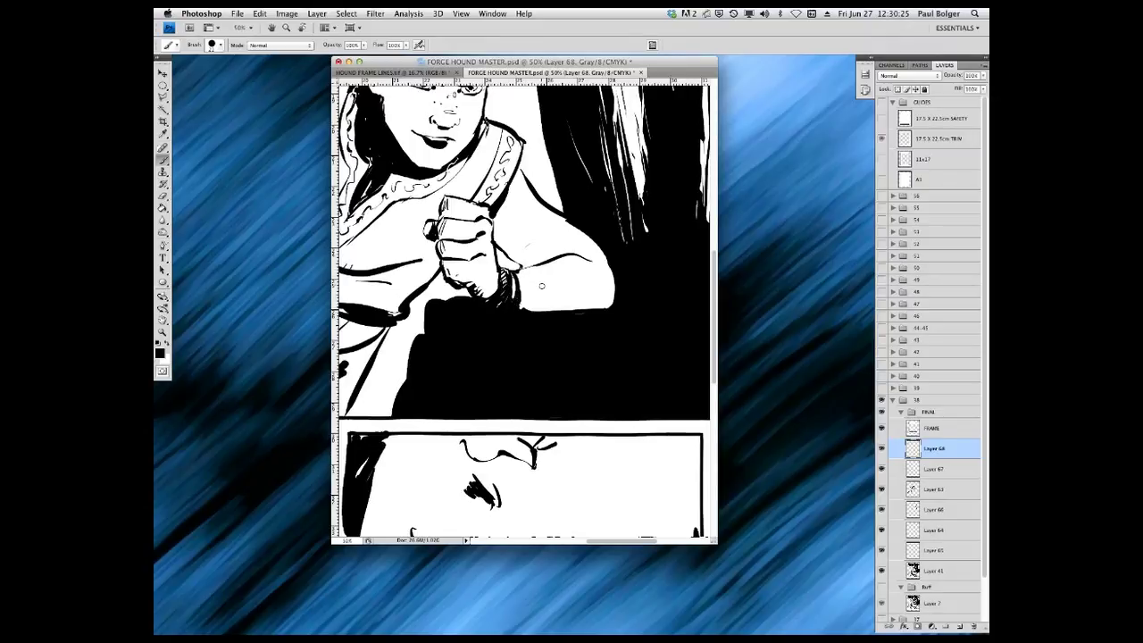
mouse_move(518, 273)
left_mouse_down()
mouse_move(521, 308)
mouse_move(541, 262)
mouse_move(525, 267)
left_mouse_up()
left_click_drag(502, 205, 505, 252)
left_click(168, 347)
left_click_drag(488, 208, 491, 237)
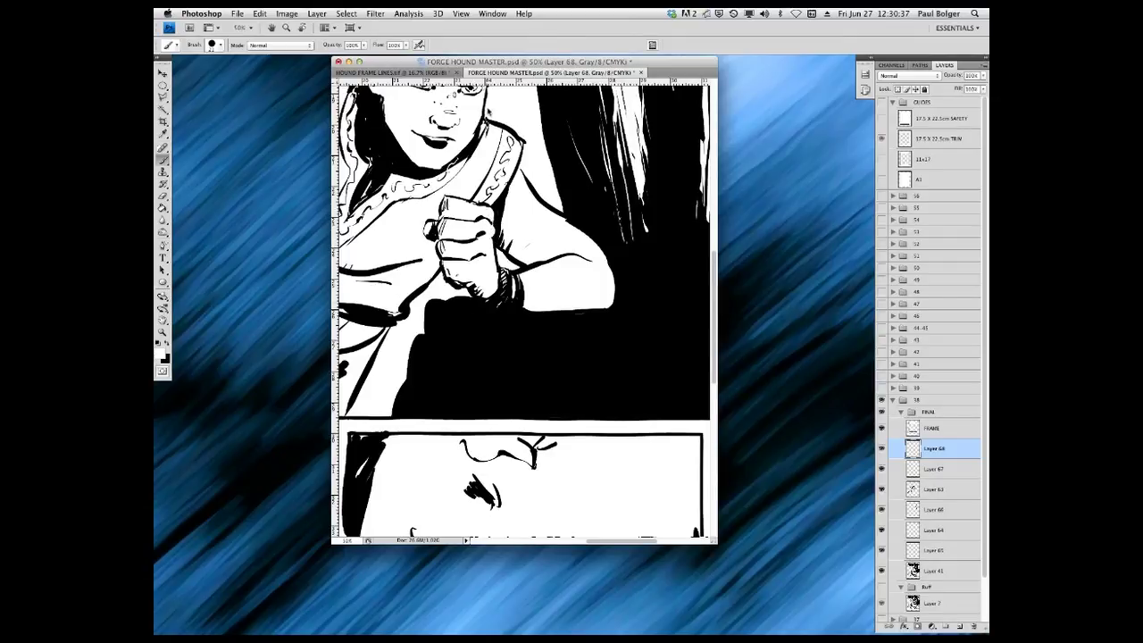
Trim the elbow and forearm edge in black against the dark background and touch up the tunic's waist.
left_click(169, 348)
left_click_drag(617, 271, 593, 343)
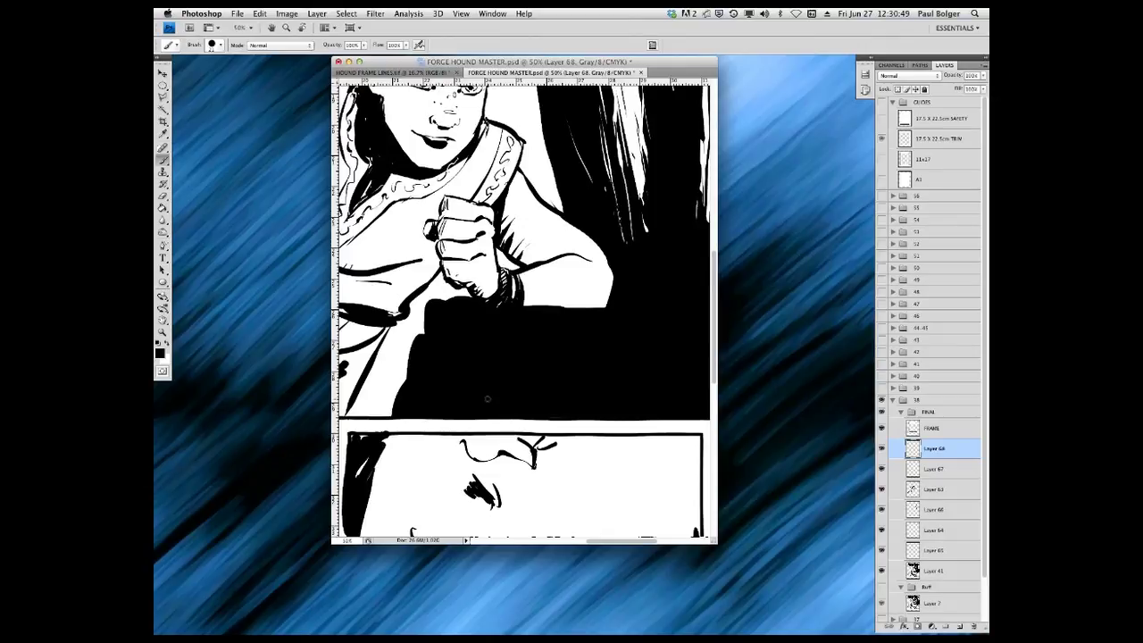
left_click_drag(401, 319, 387, 331)
Fit the whole page in view, show the rough sketch group, change the brush size and place a black spot beside the boy's thigh.
left_click_drag(716, 259, 714, 170)
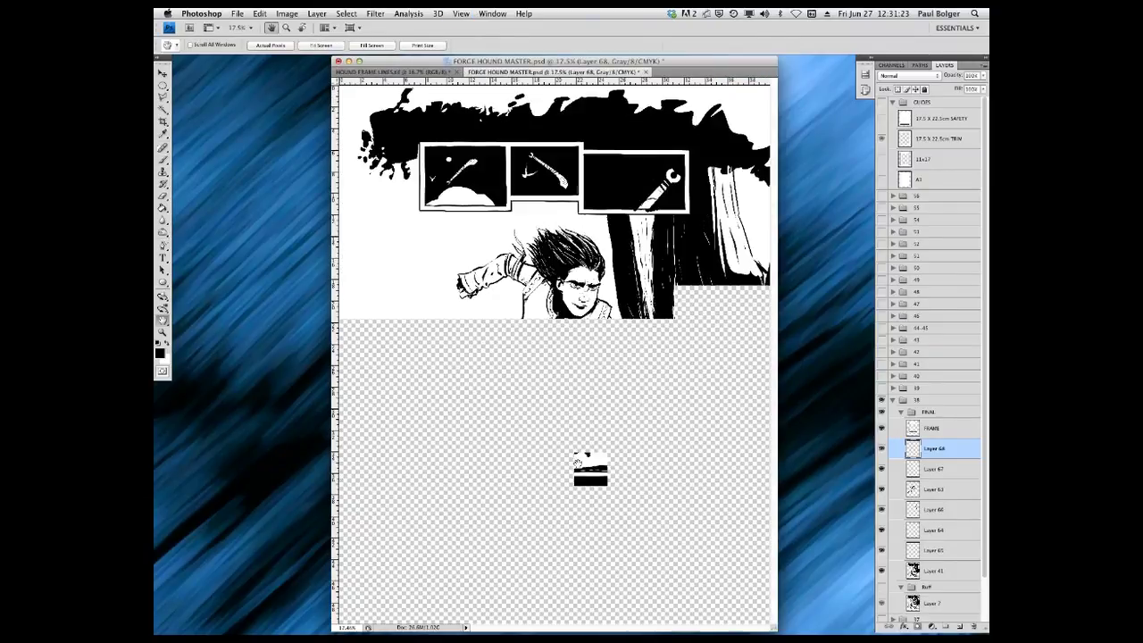
key("ctrl+0")
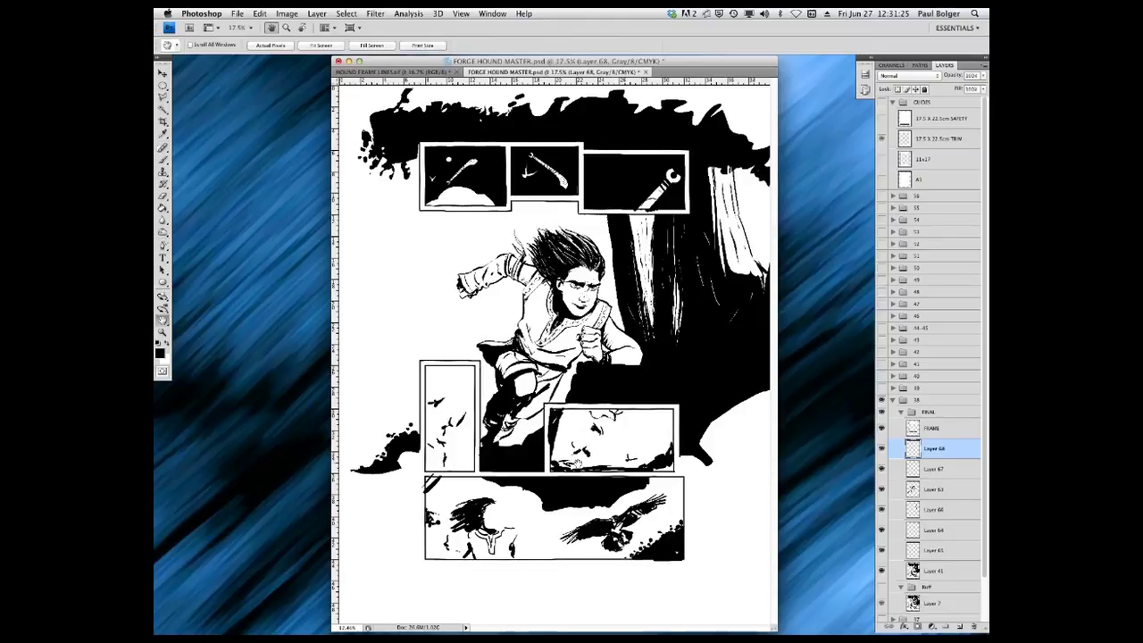
left_click(163, 159)
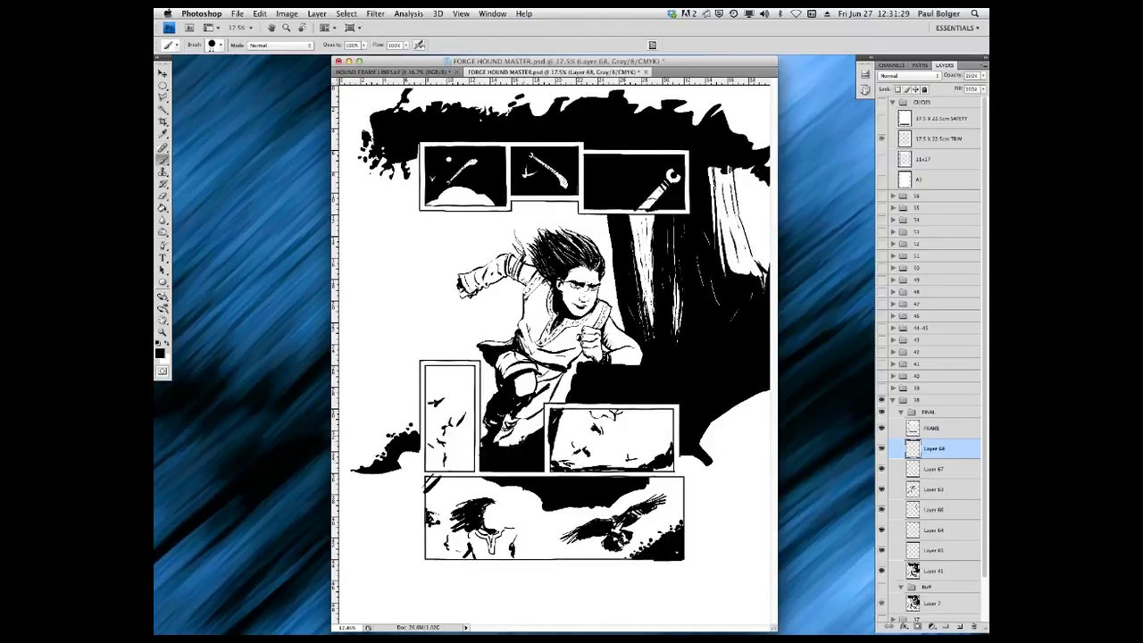
left_click(883, 588)
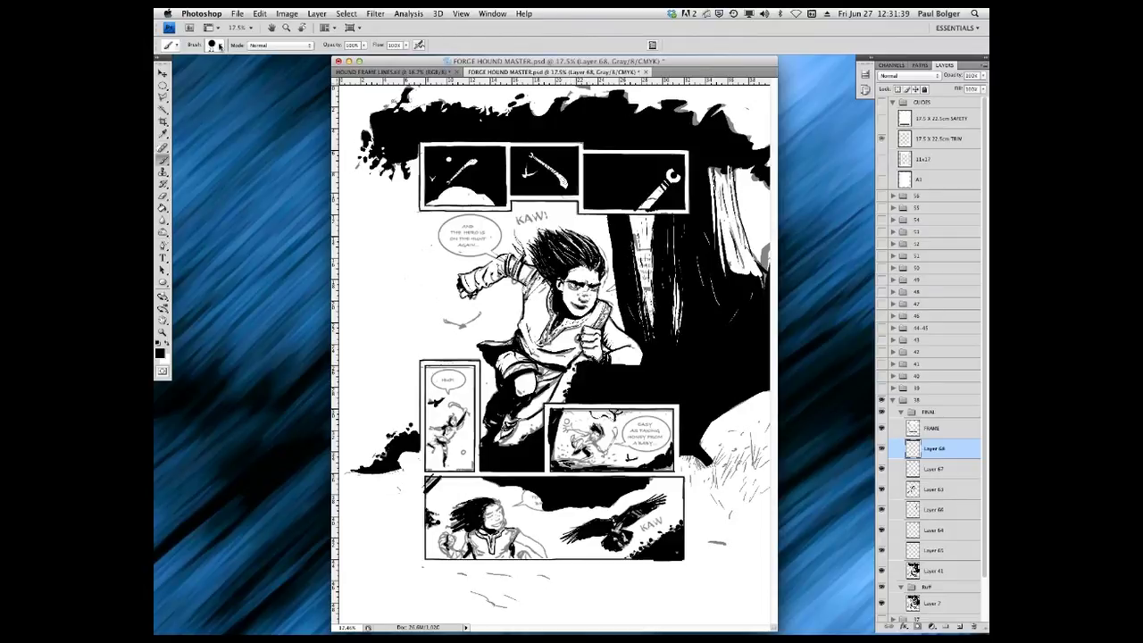
left_click(219, 45)
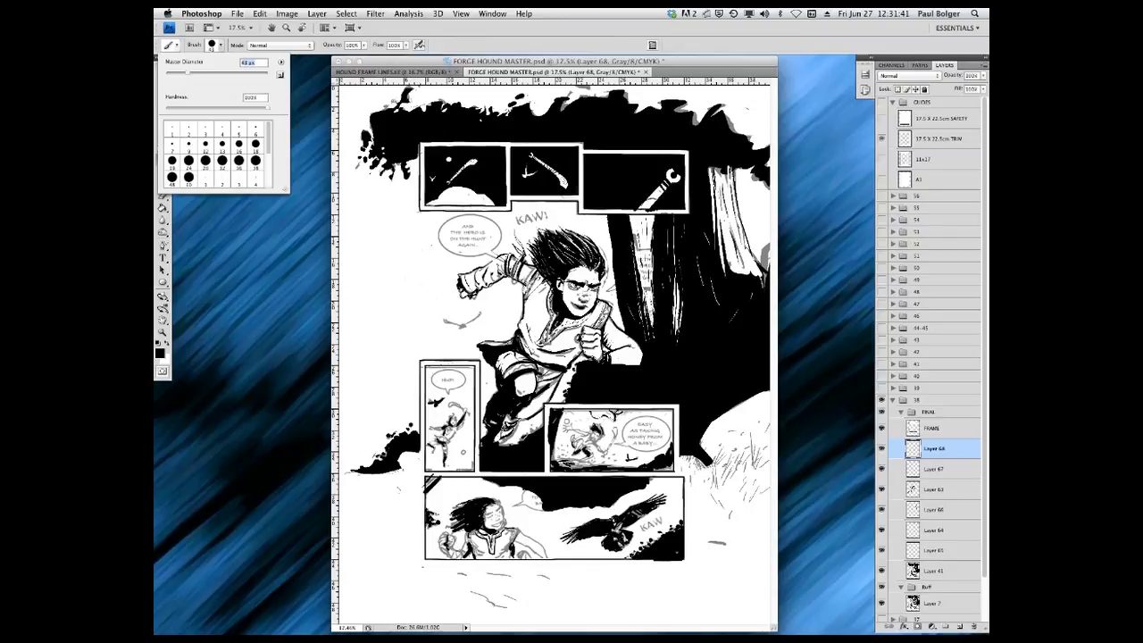
left_click(487, 384)
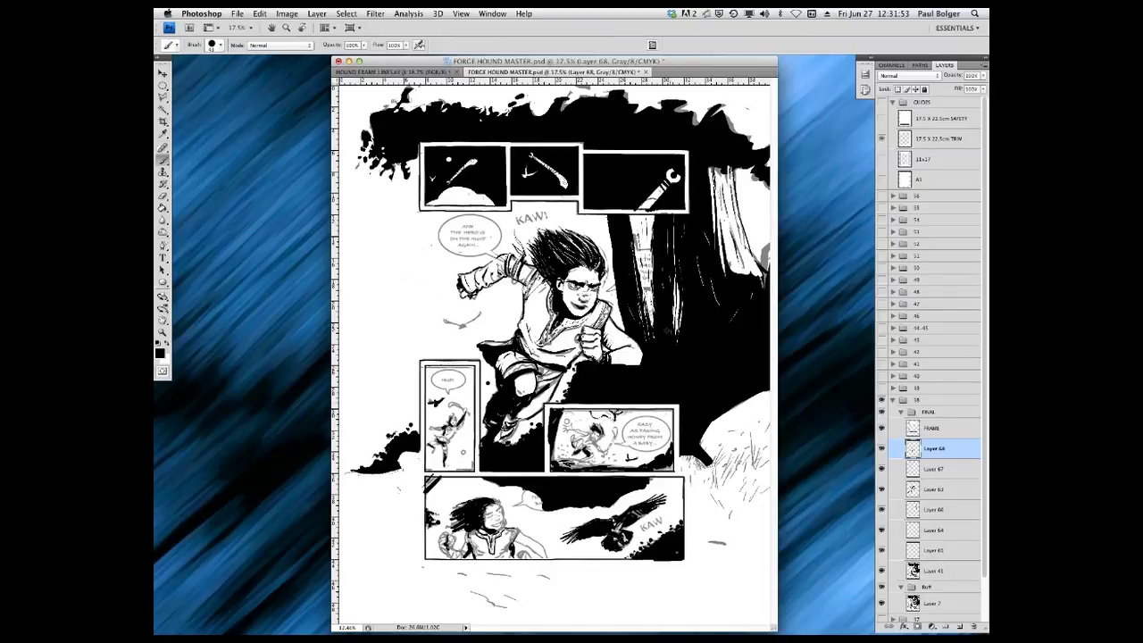
Paint black bark strokes along the tree trunk behind the boy and over the white highlights of the far trunk.
left_click_drag(637, 300, 643, 338)
left_click_drag(607, 215, 611, 260)
mouse_move(720, 234)
left_mouse_down()
mouse_move(733, 272)
mouse_move(746, 274)
left_mouse_up()
left_click_drag(729, 215, 747, 274)
left_click_drag(711, 168, 720, 238)
left_click_drag(733, 170, 754, 170)
Extend the ragged black foliage across the head of the page and darken the far trunk's lower bark.
left_click_drag(400, 161, 388, 174)
mouse_move(378, 105)
left_mouse_down()
mouse_move(447, 96)
mouse_move(536, 108)
mouse_move(585, 91)
mouse_move(695, 112)
mouse_move(700, 127)
mouse_move(768, 148)
mouse_move(766, 184)
left_mouse_up()
left_click_drag(742, 234, 755, 275)
left_click_drag(761, 273, 764, 289)
mouse_move(725, 227)
left_mouse_down()
mouse_move(734, 265)
mouse_move(679, 334)
left_mouse_up()
Add thin white bark highlights to the trunk behind the boy and to the far trunk.
left_click(166, 343)
left_click_drag(641, 236, 644, 250)
left_click_drag(642, 254, 643, 266)
left_click_drag(646, 220, 649, 239)
left_click_drag(647, 270, 653, 323)
left_click_drag(718, 215, 721, 238)
Fill in black foliage over the far trunk's top and along the page edge beside it.
left_click(166, 343)
mouse_move(704, 164)
left_mouse_down()
mouse_move(703, 181)
mouse_move(763, 183)
left_mouse_up()
left_click_drag(750, 141, 755, 150)
left_click_drag(756, 241, 766, 275)
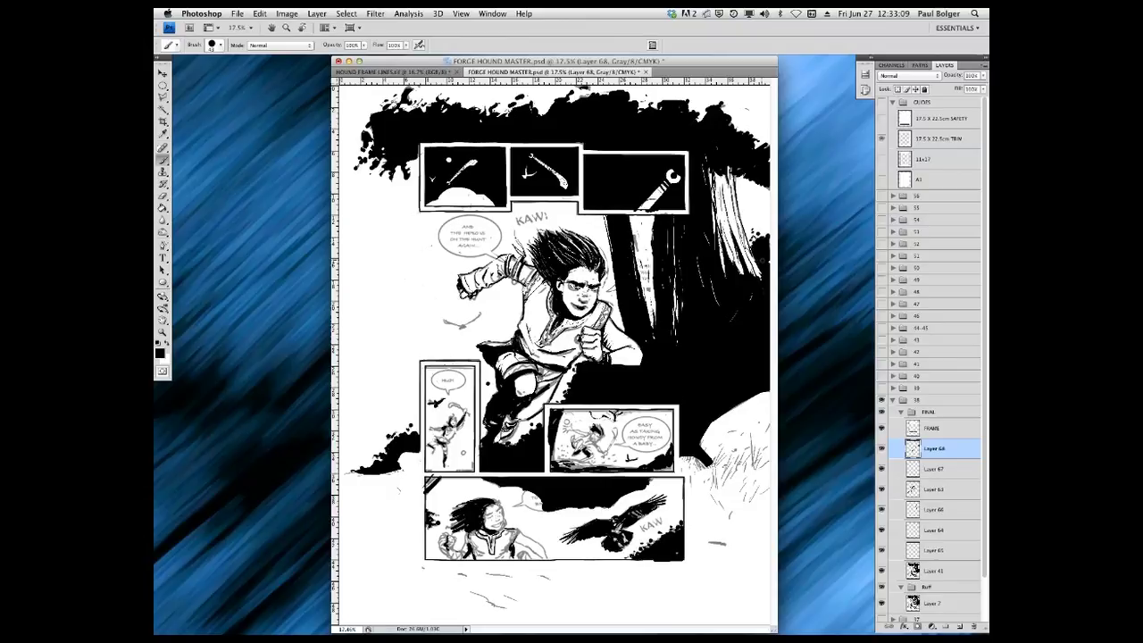
Extend the black ground shadow up along the boy's trailing tunic and lower leg.
left_click_drag(575, 360, 555, 399)
left_click_drag(568, 384, 517, 434)
mouse_move(528, 422)
left_mouse_down()
mouse_move(508, 445)
mouse_move(525, 427)
left_mouse_up()
left_click_drag(541, 418, 524, 434)
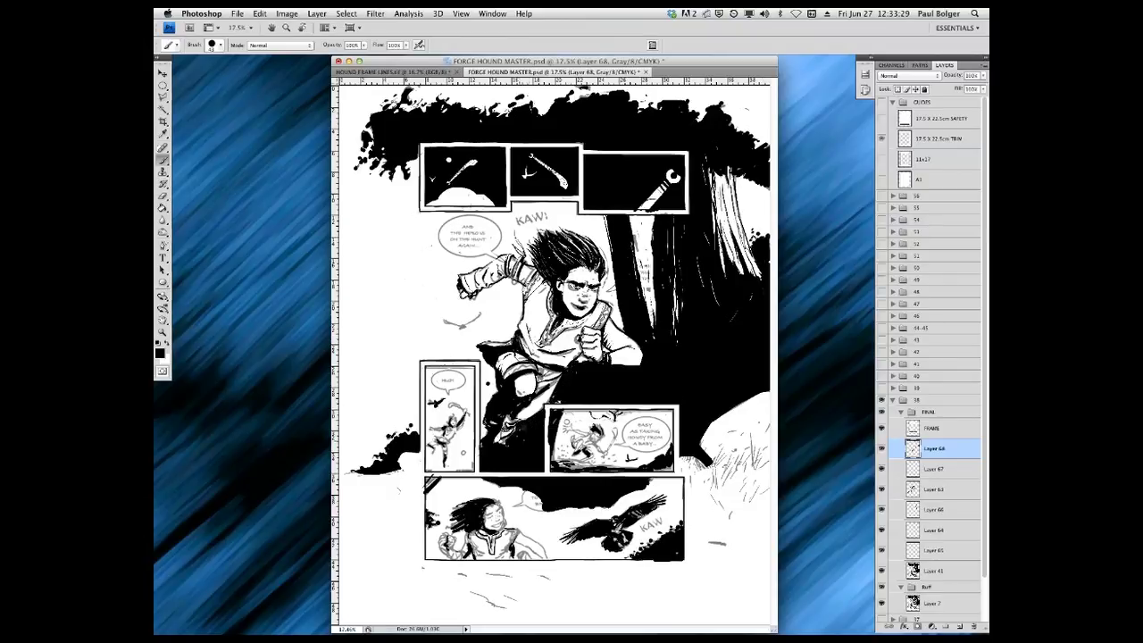
left_click_drag(564, 395, 550, 405)
Dot black spatter around the ground shadow beside the boy's bent leg.
left_click(491, 390)
left_click(486, 408)
left_click(481, 418)
left_click(506, 441)
left_click(481, 433)
Touch up the shadow around the boy's foot in white and ink the distant bird below his arm in black.
left_click(166, 343)
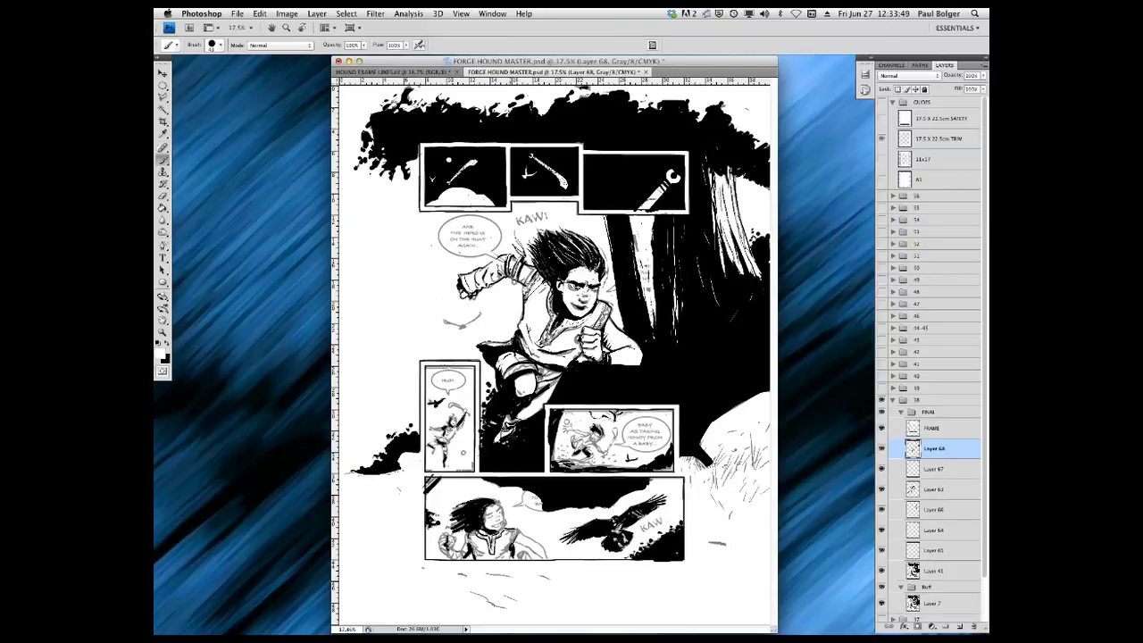
left_click_drag(502, 416, 495, 434)
left_click_drag(497, 431, 490, 440)
key("x")
left_click_drag(459, 325, 475, 320)
Ink the dark tree edge and the ground of the small panel below the boy in solid black.
key("super+=")
key("super+=")
key("super+=")
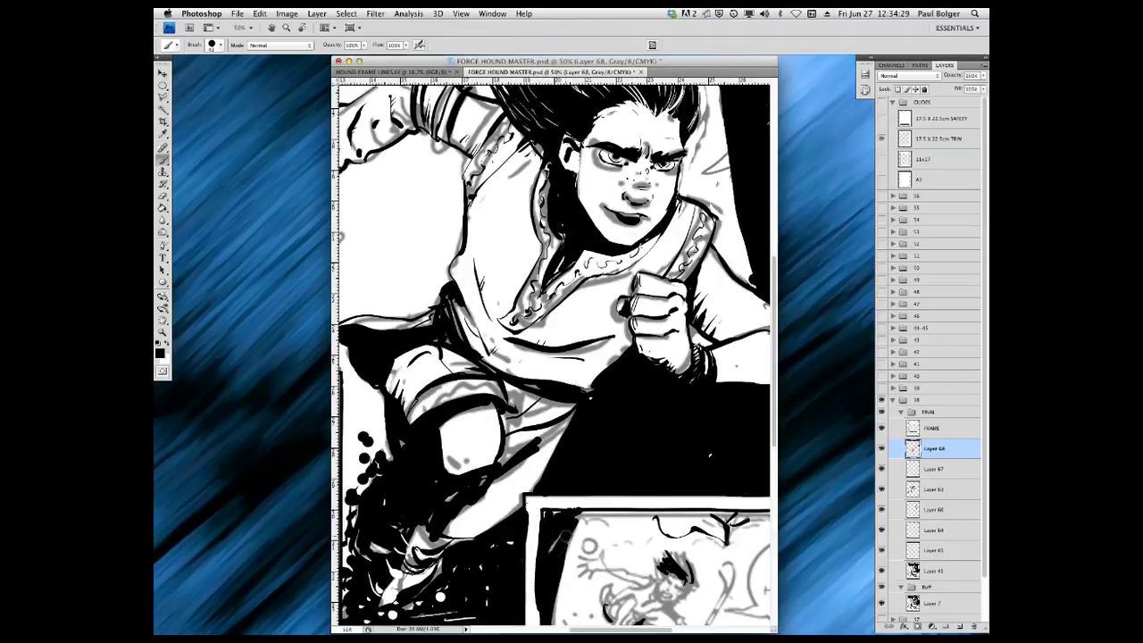
left_click_drag(773, 373, 774, 423)
mouse_move(632, 457)
left_mouse_down()
mouse_move(609, 500)
mouse_move(631, 455)
mouse_move(661, 507)
mouse_move(626, 529)
mouse_move(661, 539)
mouse_move(547, 536)
left_mouse_up()
mouse_move(561, 536)
left_mouse_down()
mouse_move(564, 381)
mouse_move(541, 371)
left_mouse_up()
left_click_drag(582, 519, 625, 527)
left_click_drag(539, 504, 537, 540)
left_click_drag(603, 549, 628, 548)
left_click_drag(698, 536, 768, 539)
Ink the small running figure's legs, bag and torso in black and add flecks of debris around him.
left_click_drag(655, 503, 619, 529)
left_click(661, 520)
left_click(610, 513)
mouse_move(613, 462)
left_mouse_down()
mouse_move(597, 461)
mouse_move(641, 446)
left_mouse_up()
left_click_drag(659, 441, 653, 459)
With a smaller brush, ink the small figure's arms and hand in black and erase stray ink around his torso.
left_click(220, 45)
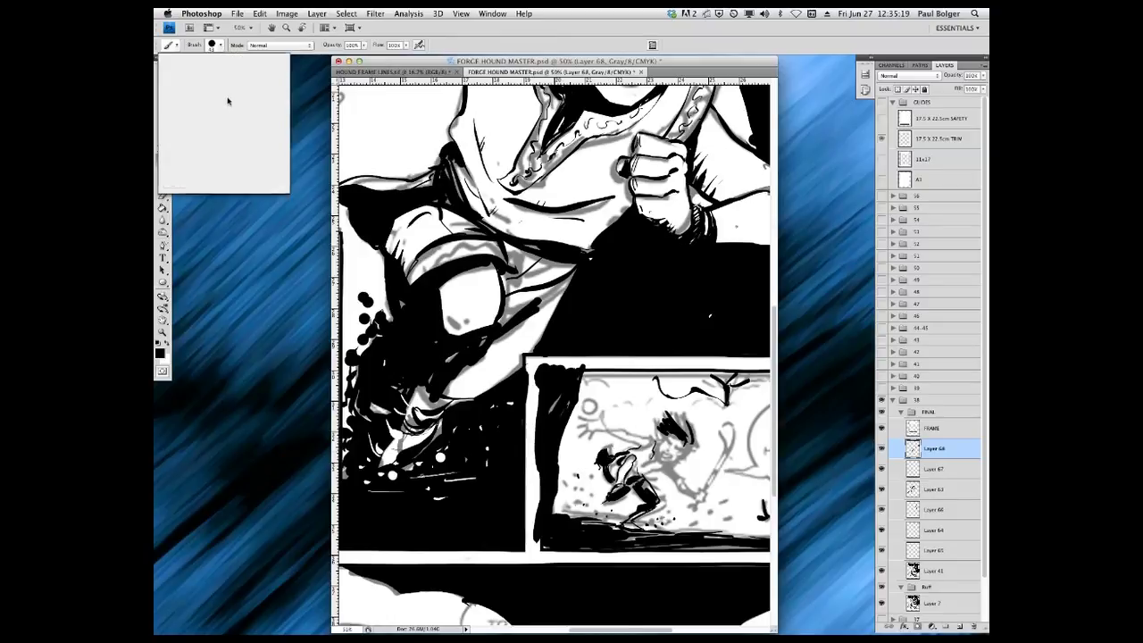
double_click(239, 158)
key("super+plus")
left_click_drag(646, 630, 648, 631)
left_click_drag(774, 631, 750, 586)
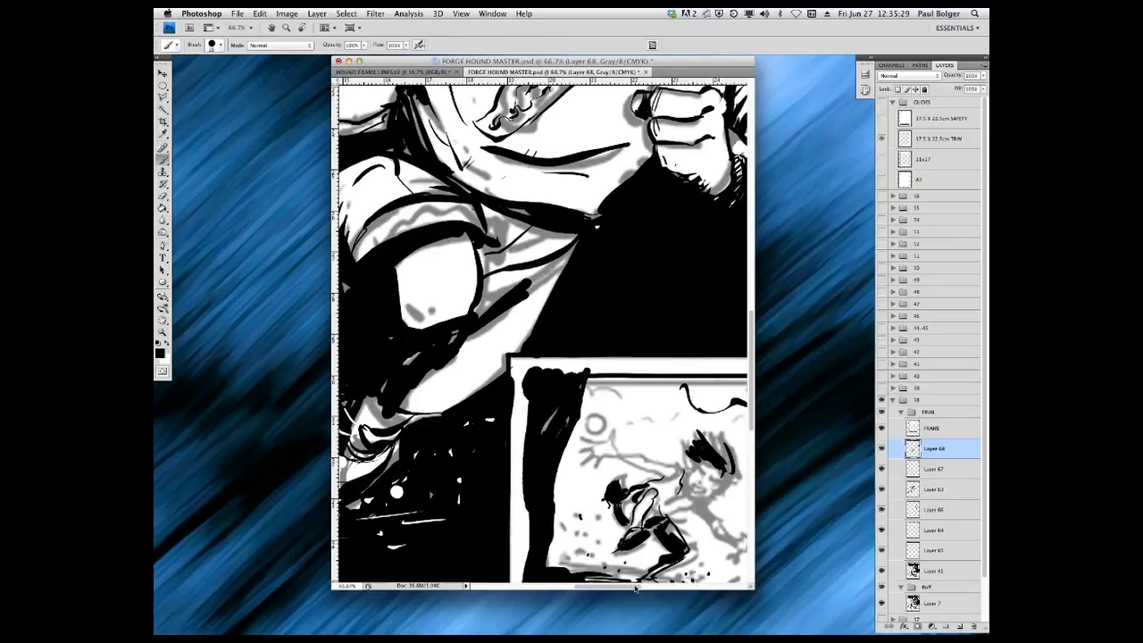
left_click_drag(616, 586, 647, 587)
left_click_drag(751, 371, 751, 390)
left_click(164, 197)
mouse_move(451, 447)
left_mouse_down()
mouse_move(467, 452)
mouse_move(466, 436)
left_mouse_up()
left_click(164, 159)
left_click_drag(471, 397, 541, 466)
mouse_move(477, 385)
left_mouse_down()
mouse_move(416, 377)
mouse_move(477, 402)
left_mouse_up()
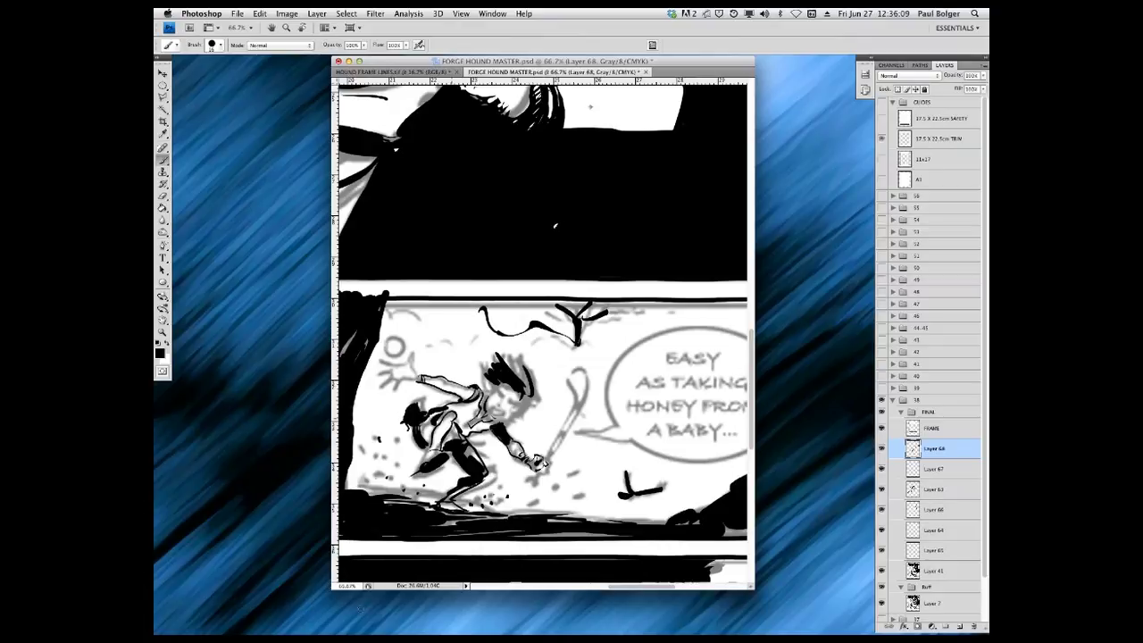
Check Layer 63's contents by toggling its visibility, and erase unwanted strokes on the small figure's torso on Layer 68.
left_click(882, 489)
left_click(882, 489)
left_click(163, 195)
left_click_drag(456, 413, 432, 448)
mouse_move(466, 423)
left_mouse_down()
mouse_move(485, 399)
mouse_move(460, 429)
left_mouse_up()
left_click(163, 160)
key("super+plus")
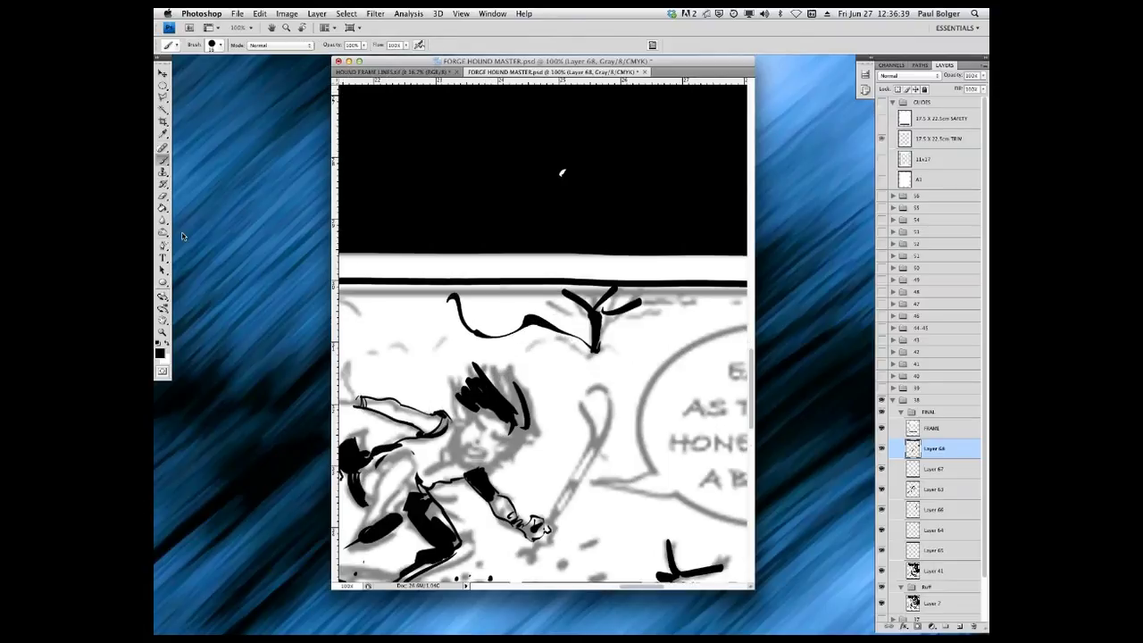
On Layer 41, erase the small figure's old black hair strokes and ink his face outline and features in black.
left_click(162, 195)
left_click(934, 571)
mouse_move(475, 367)
left_mouse_down()
mouse_move(502, 416)
mouse_move(526, 427)
left_mouse_up()
left_click(163, 161)
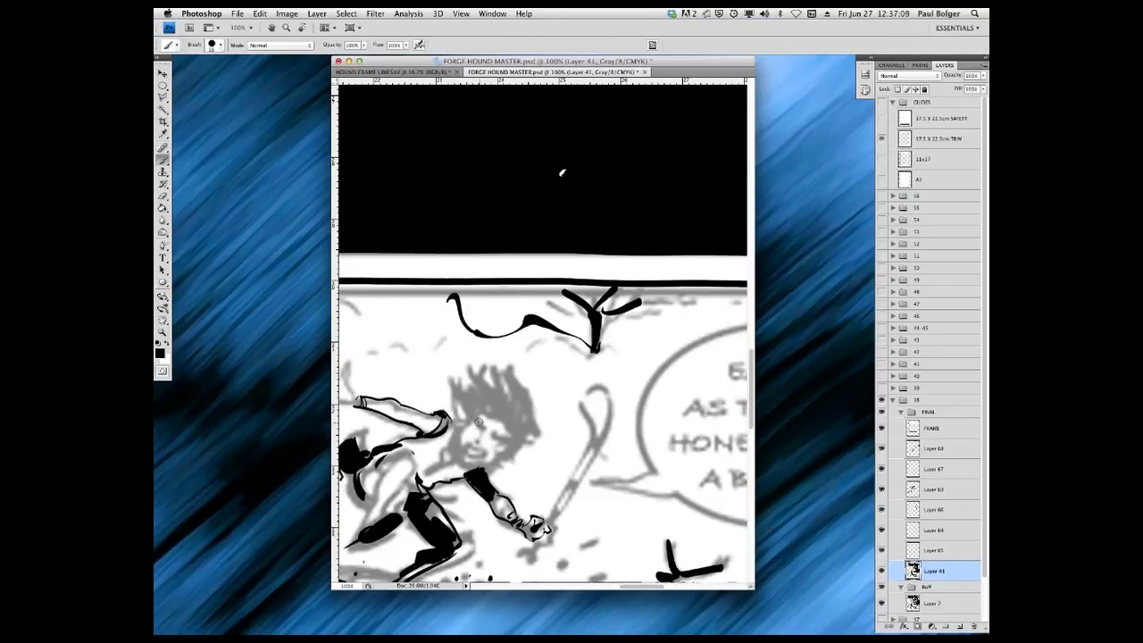
mouse_move(463, 435)
left_mouse_down()
mouse_move(491, 407)
mouse_move(500, 446)
left_mouse_up()
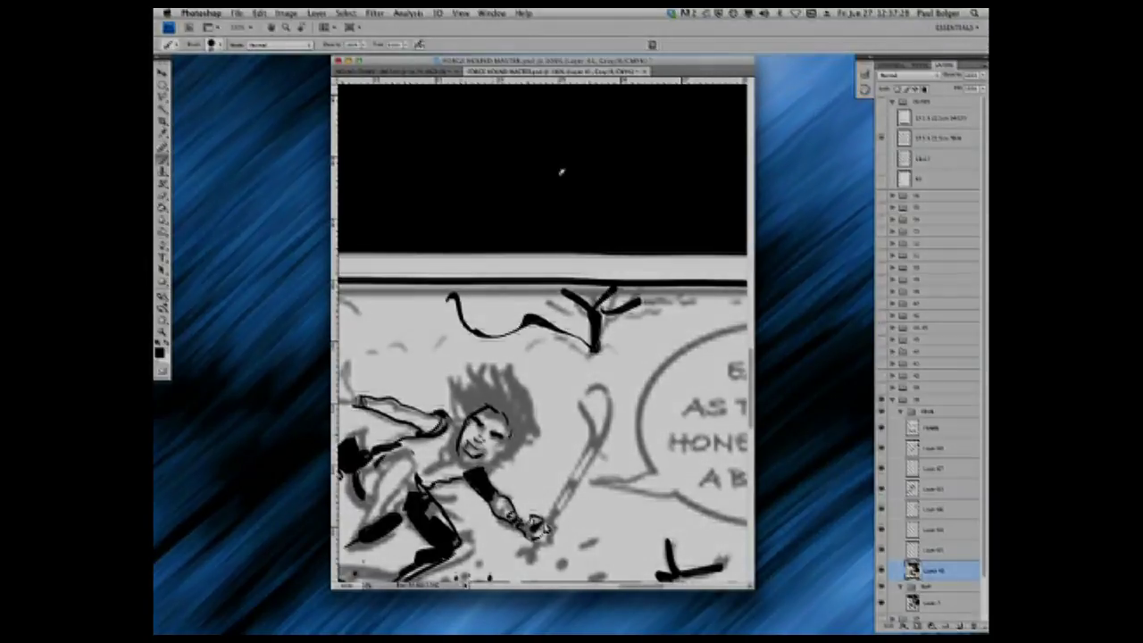